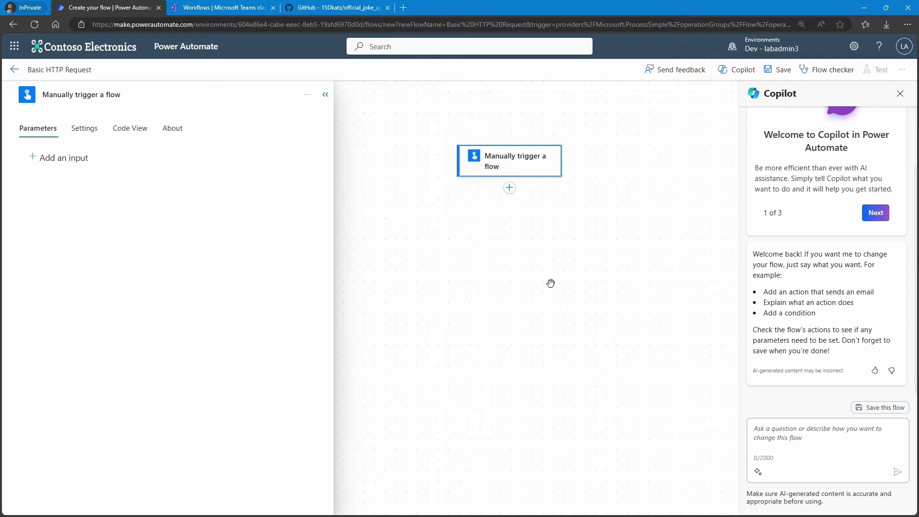
Step: Open the random_joke endpoint from the GitHub README in a new tab and view its JSON joke
{"action": "left_click", "coordinate": [341, 6]}
{"action": "scroll", "coordinate": [384, 239], "scroll_direction": "up", "scroll_amount": 8}
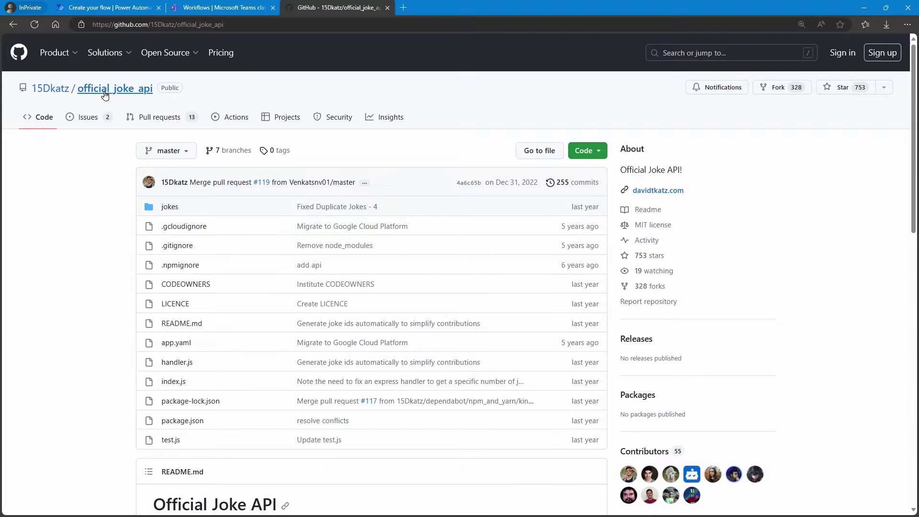
{"action": "scroll", "coordinate": [104, 284], "scroll_direction": "down", "scroll_amount": 5}
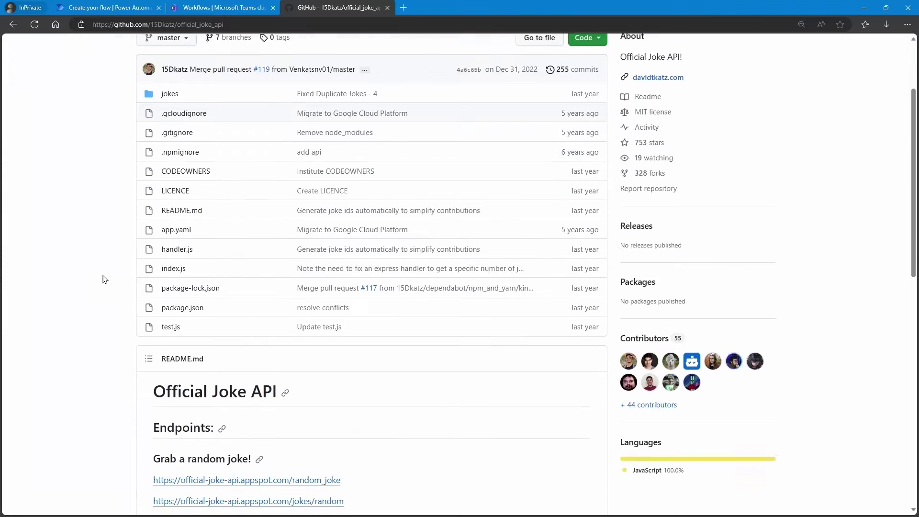
{"action": "scroll", "coordinate": [107, 282], "scroll_direction": "down", "scroll_amount": 2}
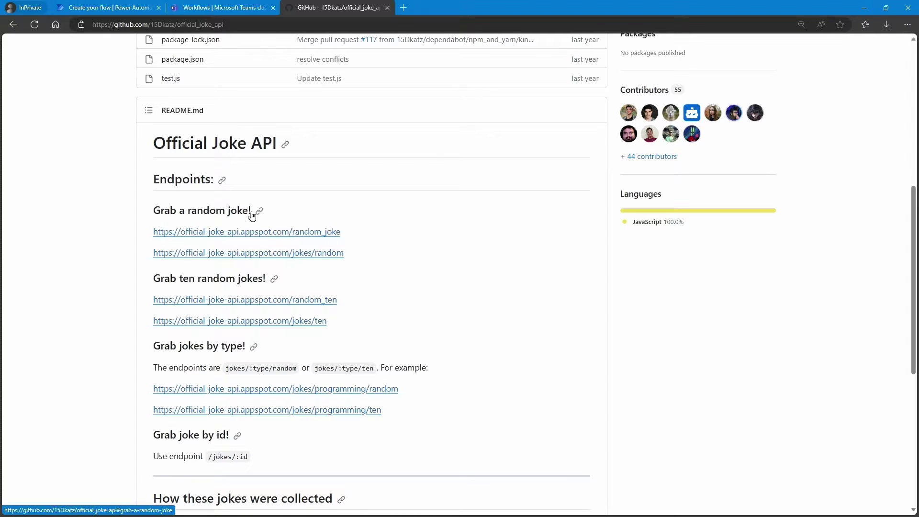
{"action": "left_click", "coordinate": [288, 233], "text": "ctrl"}
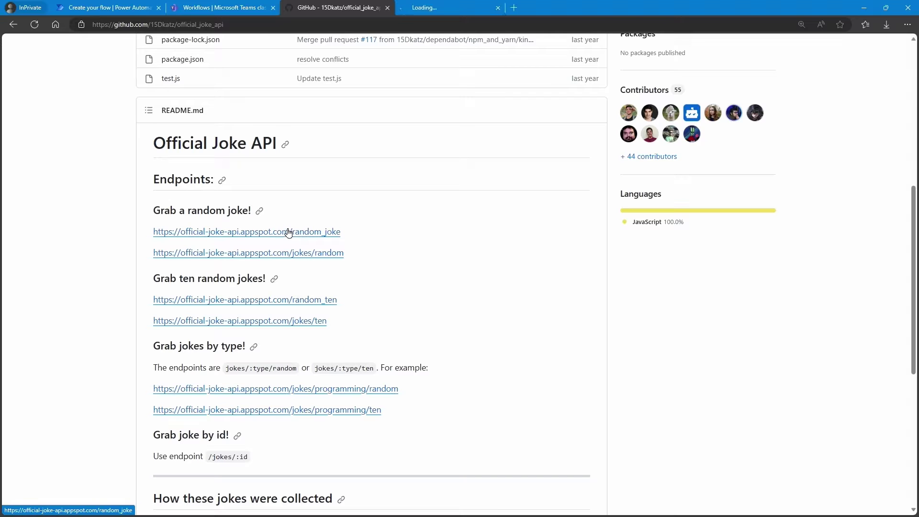
{"action": "left_click", "coordinate": [438, 7]}
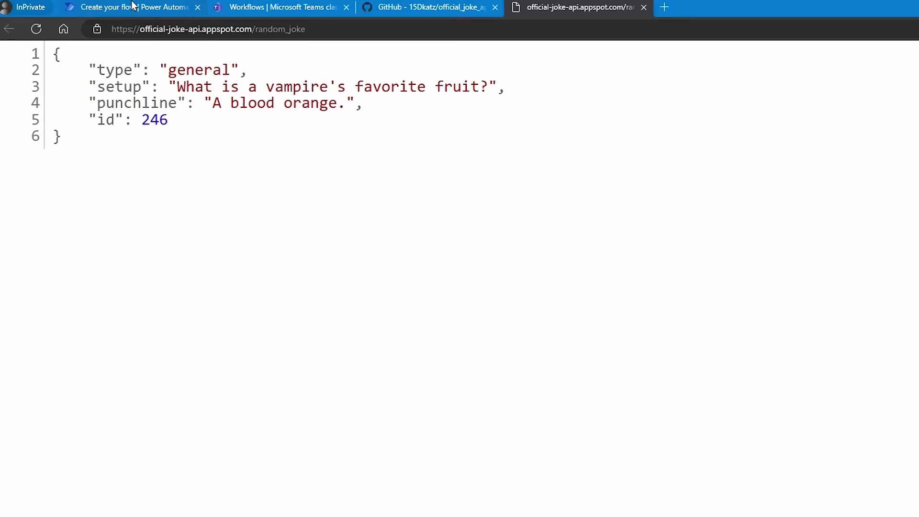
{"action": "left_click", "coordinate": [131, 7]}
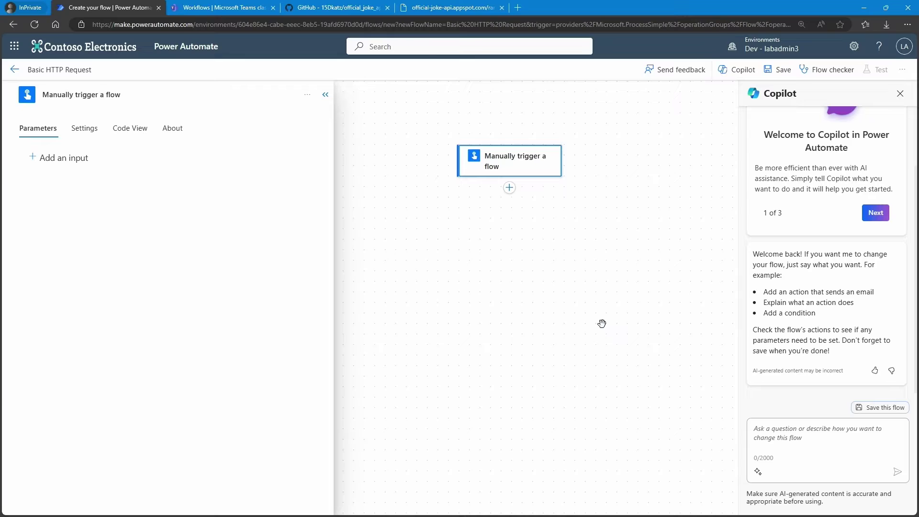
Step: Add an Email-type input to the flow's manual trigger
{"action": "left_click", "coordinate": [63, 157]}
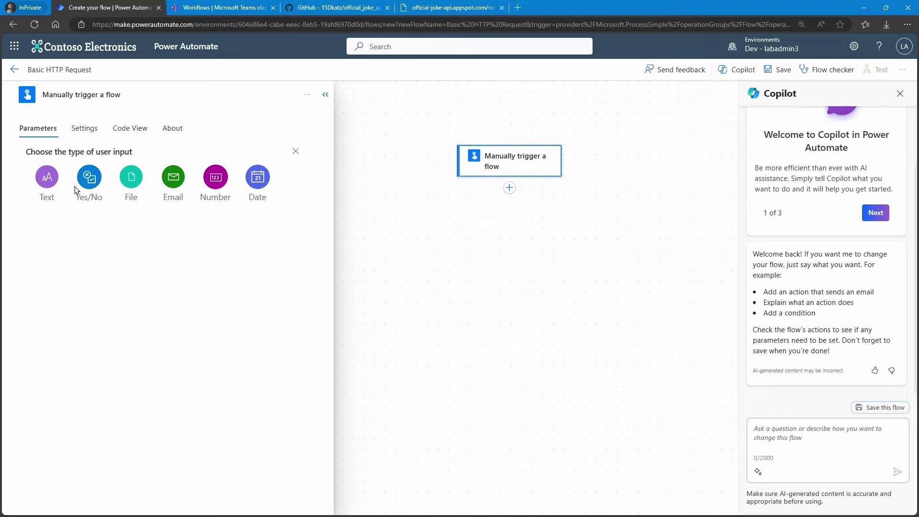
{"action": "left_click", "coordinate": [172, 191]}
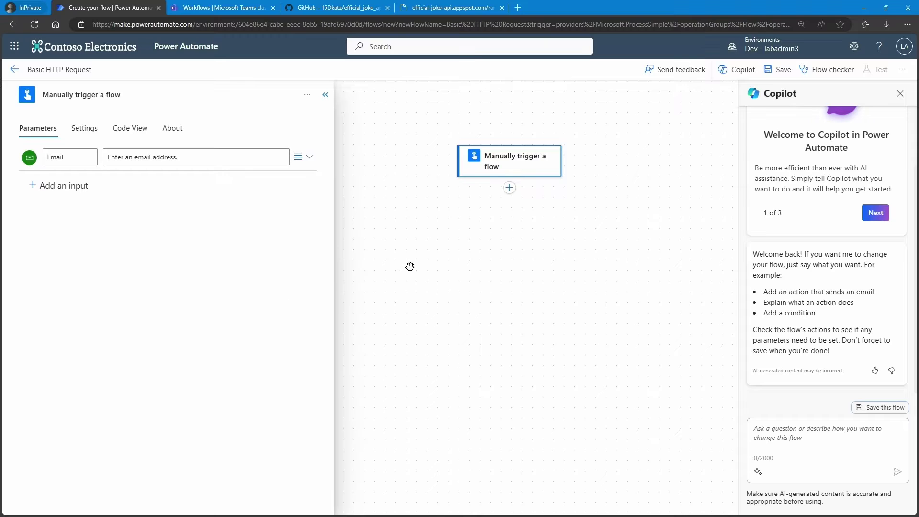
Step: Insert the HTTP connector's HTTP action after the manual trigger, found by searching 'http'
{"action": "left_click", "coordinate": [508, 187]}
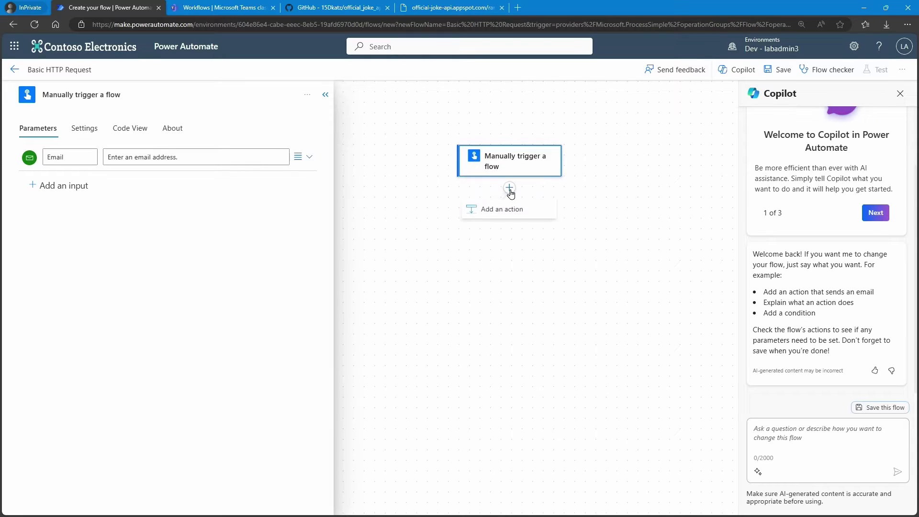
{"action": "left_click", "coordinate": [511, 216]}
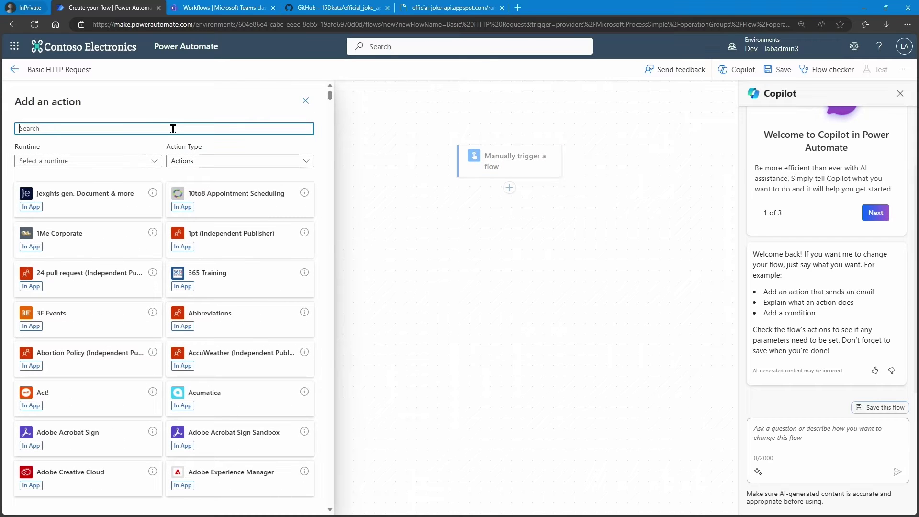
{"action": "type", "text": "http"}
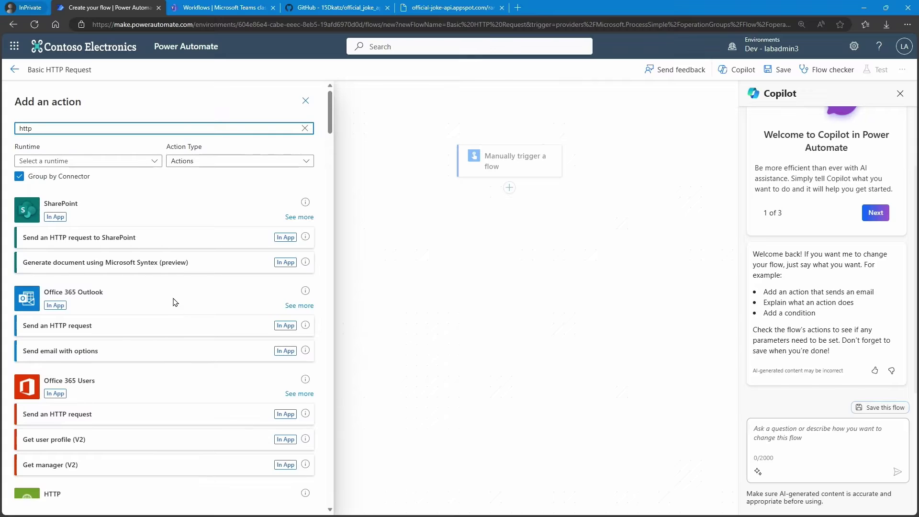
{"action": "scroll", "coordinate": [178, 290], "scroll_direction": "down", "scroll_amount": 2}
{"action": "scroll", "coordinate": [177, 289], "scroll_direction": "down", "scroll_amount": 3}
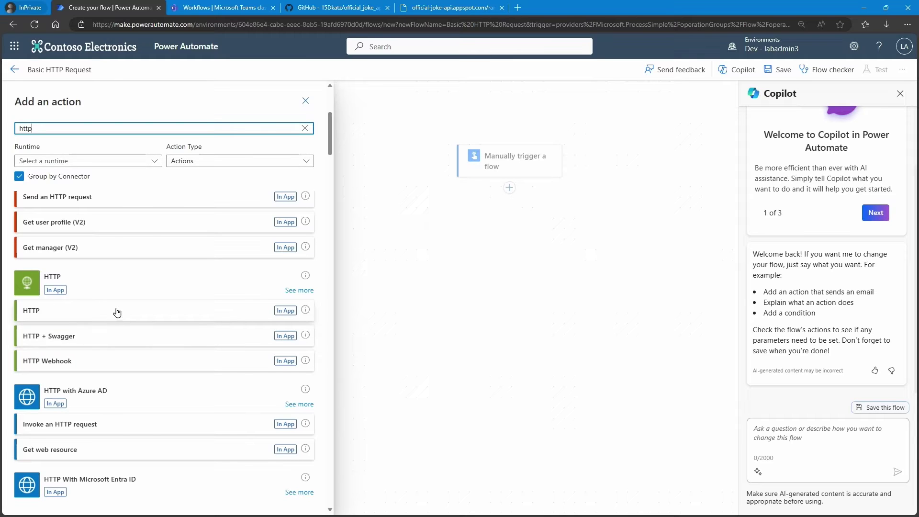
{"action": "left_click", "coordinate": [300, 291]}
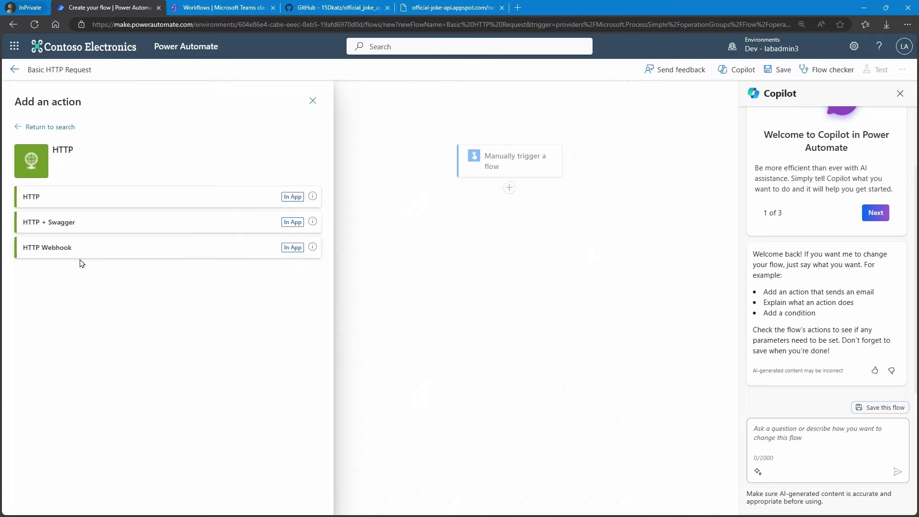
{"action": "left_click", "coordinate": [71, 197]}
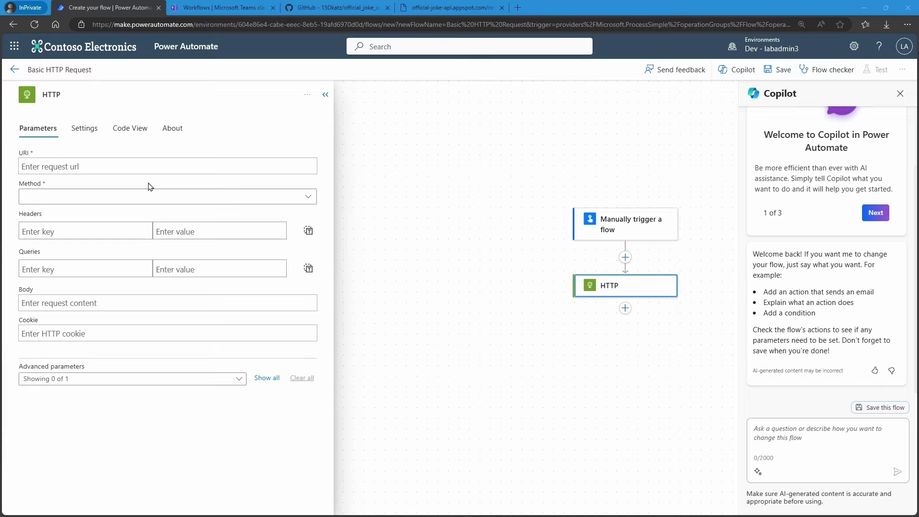
{"action": "left_click", "coordinate": [358, 6]}
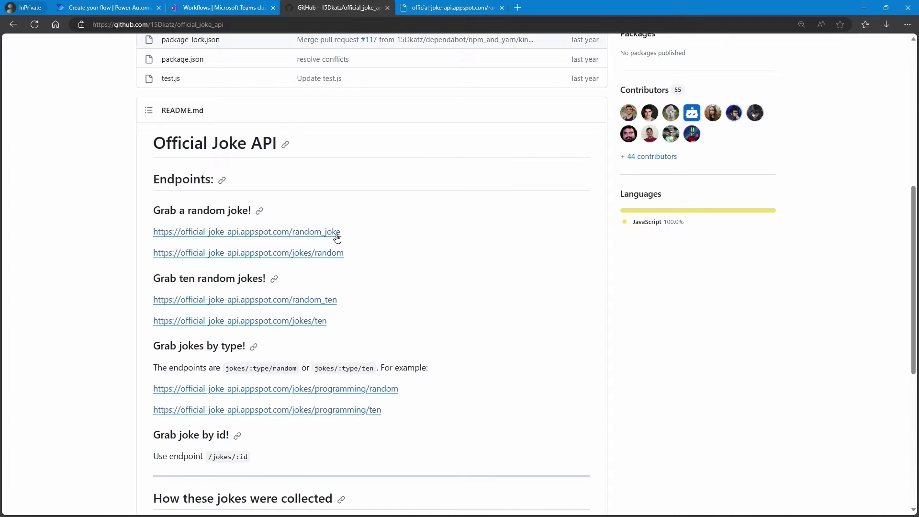
{"action": "left_click", "coordinate": [111, 8]}
{"action": "left_click", "coordinate": [120, 167]}
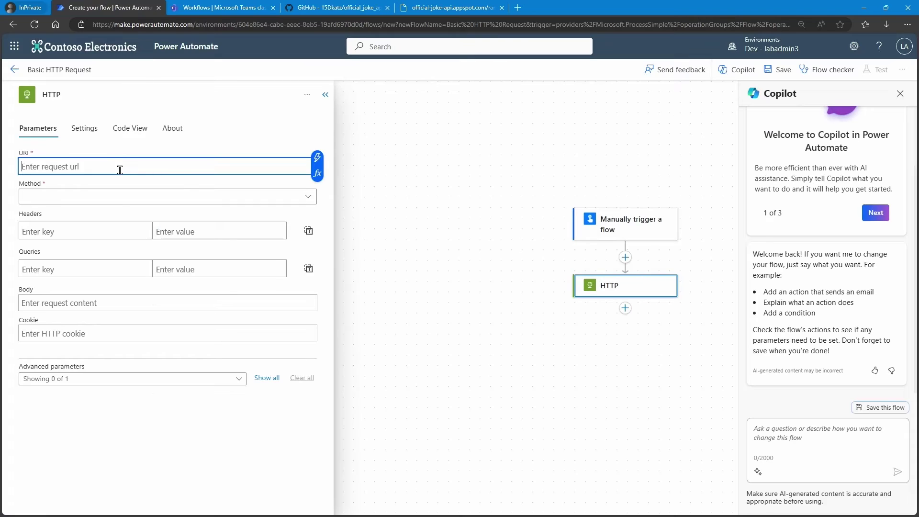
{"action": "type", "text": "https://official-joke-api.appspot.com/random_joke"}
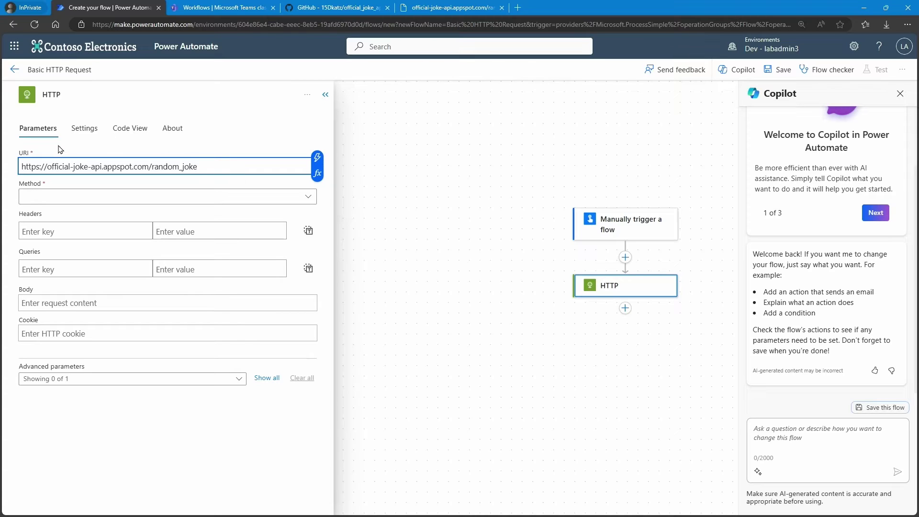
{"action": "left_click", "coordinate": [309, 198]}
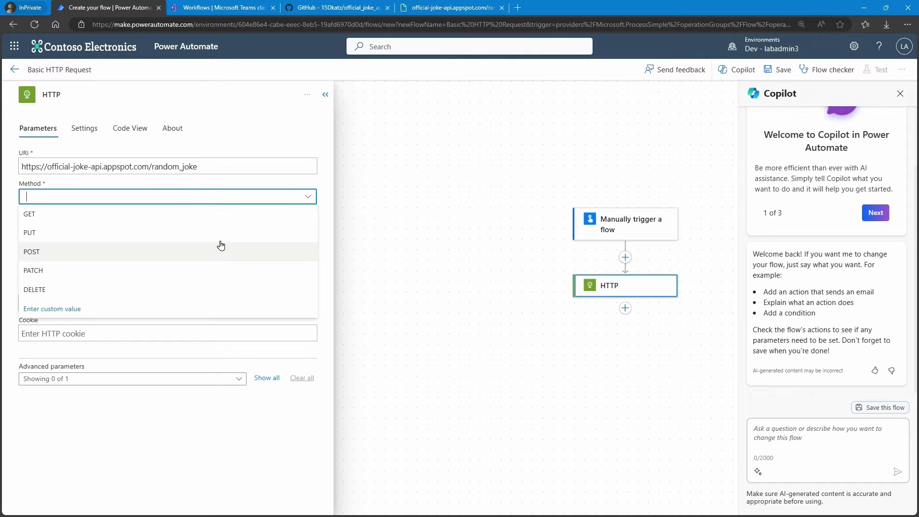
{"action": "left_click", "coordinate": [55, 214]}
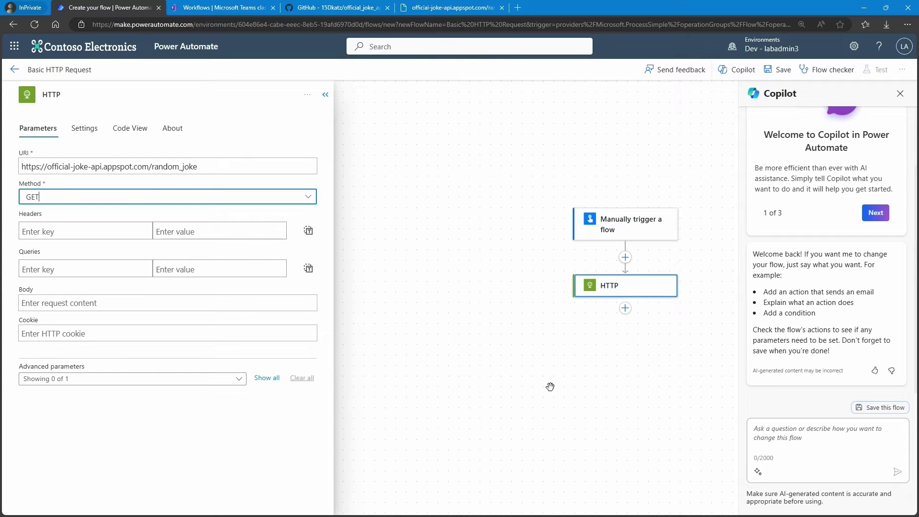
{"action": "left_click_drag", "start_coordinate": [550, 386], "coordinate": [434, 354]}
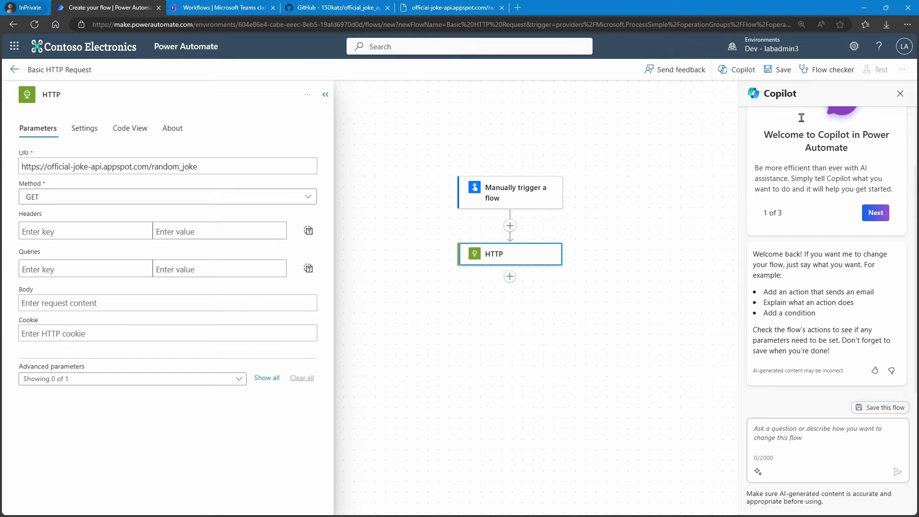
Step: Save the flow and start a manual test run
{"action": "left_click", "coordinate": [777, 70]}
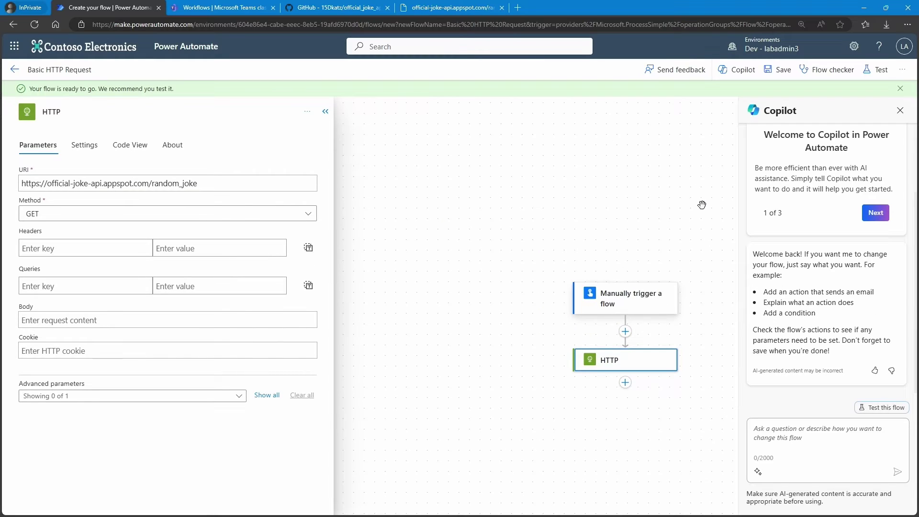
{"action": "left_click", "coordinate": [874, 71]}
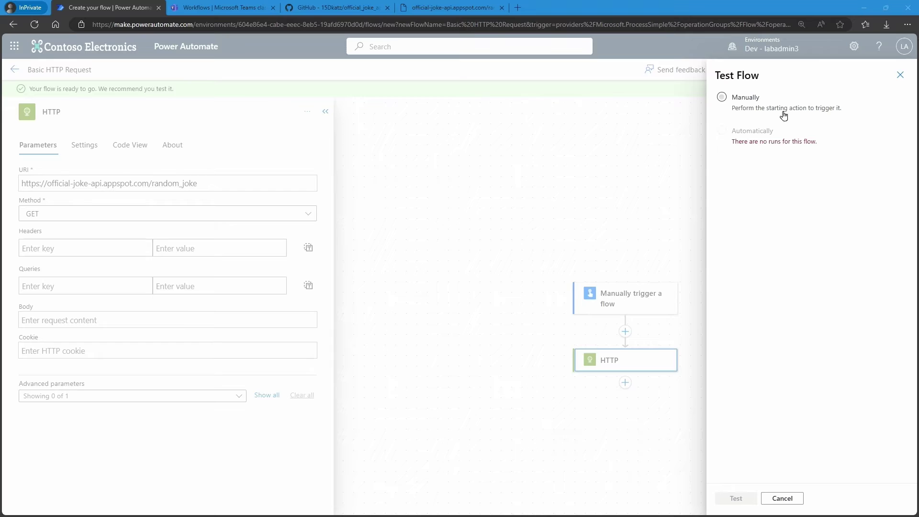
{"action": "left_click", "coordinate": [722, 97]}
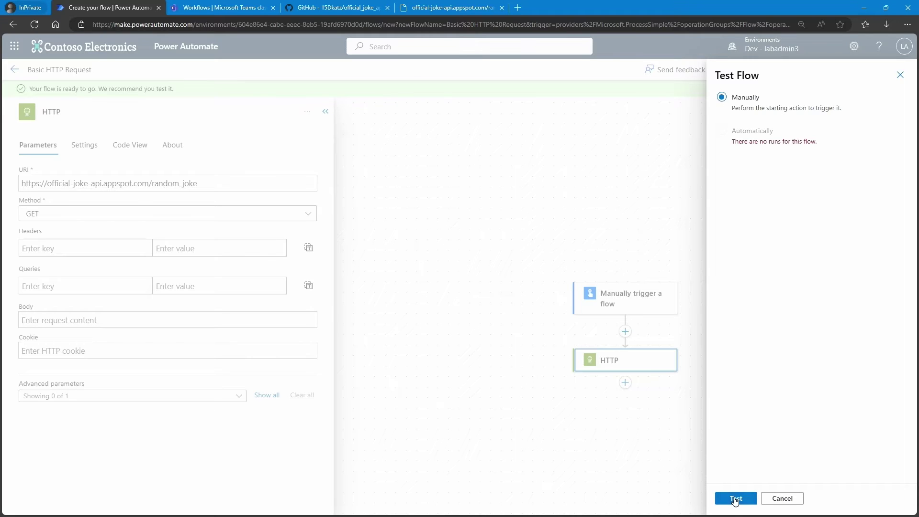
{"action": "left_click", "coordinate": [735, 499]}
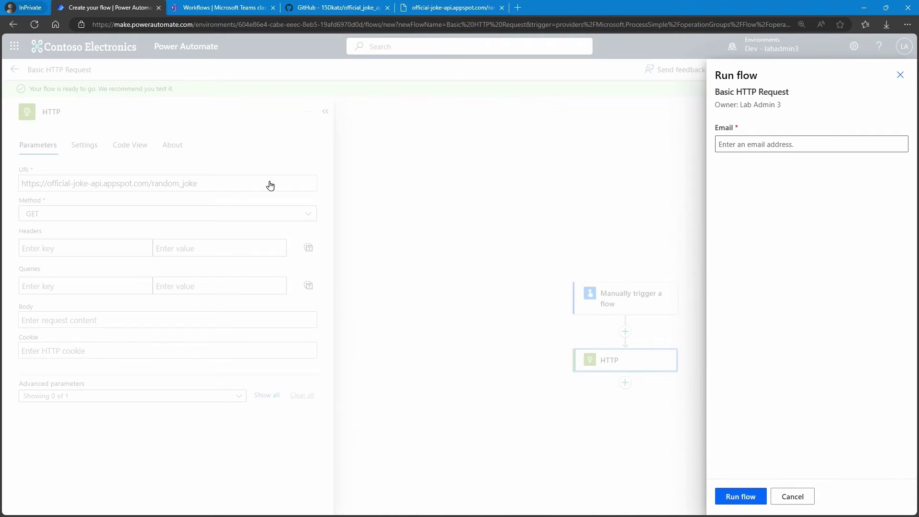
Step: Fill the Email input with the recipient's e-mail address and run the flow
{"action": "left_click", "coordinate": [825, 146]}
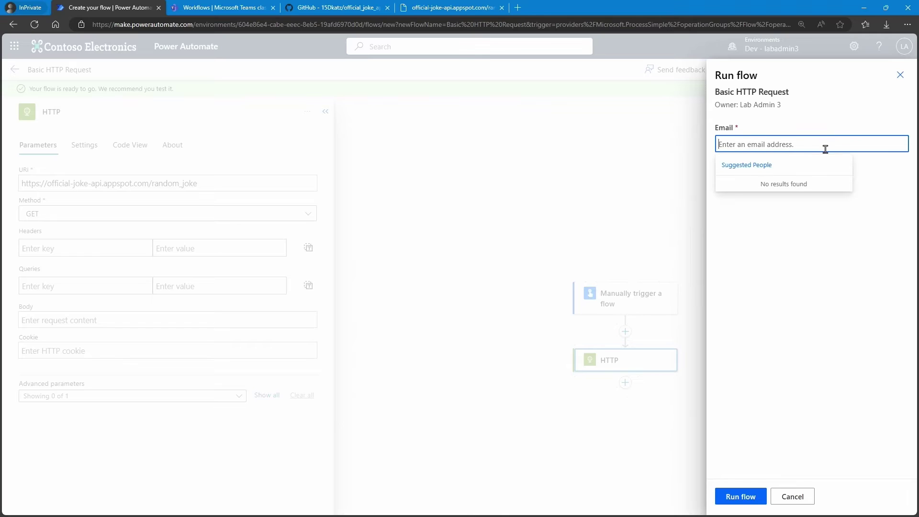
{"action": "key", "text": "ctrl+v"}
{"action": "left_click", "coordinate": [778, 187]}
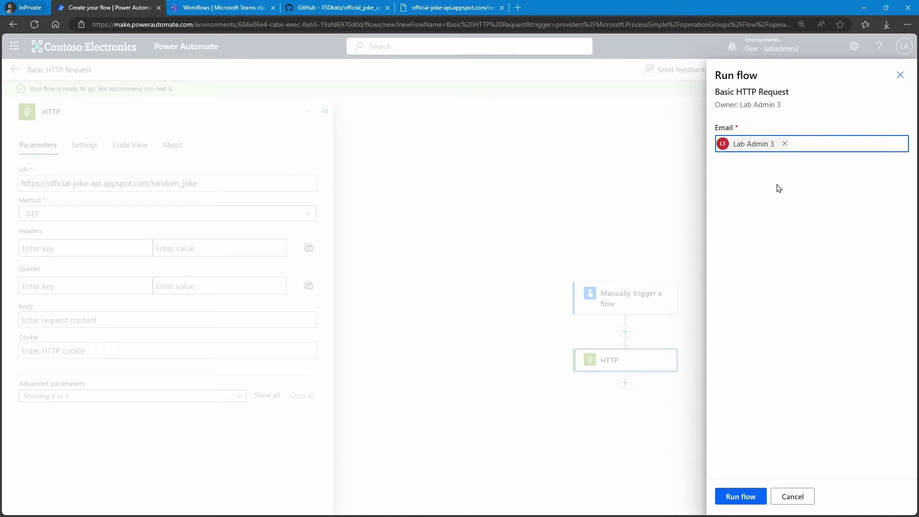
{"action": "left_click", "coordinate": [741, 498]}
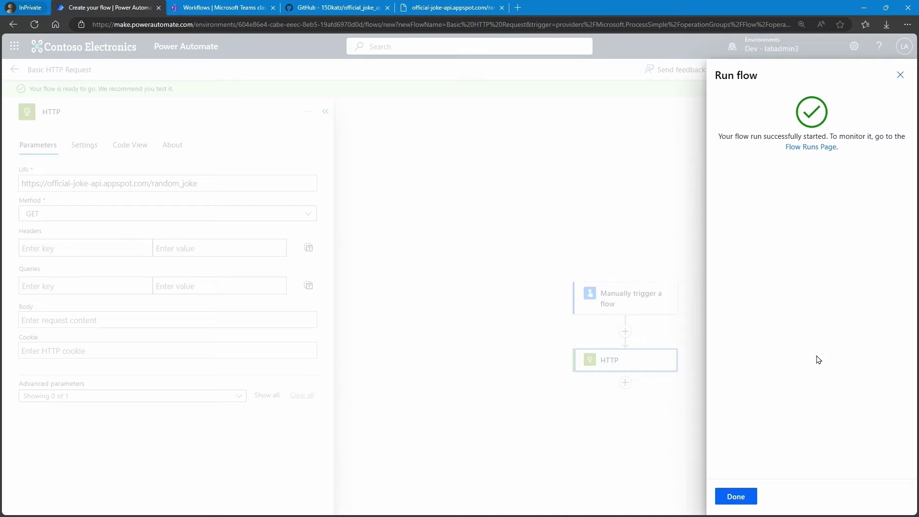
{"action": "left_click", "coordinate": [735, 496]}
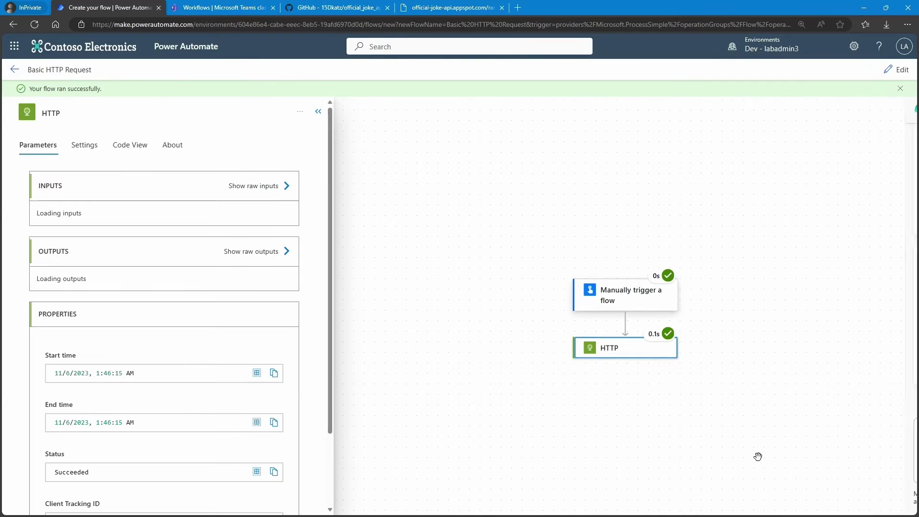
Step: Scroll the HTTP step's run details down to the OUTPUTS body with status 200
{"action": "left_click_drag", "start_coordinate": [770, 414], "coordinate": [701, 323]}
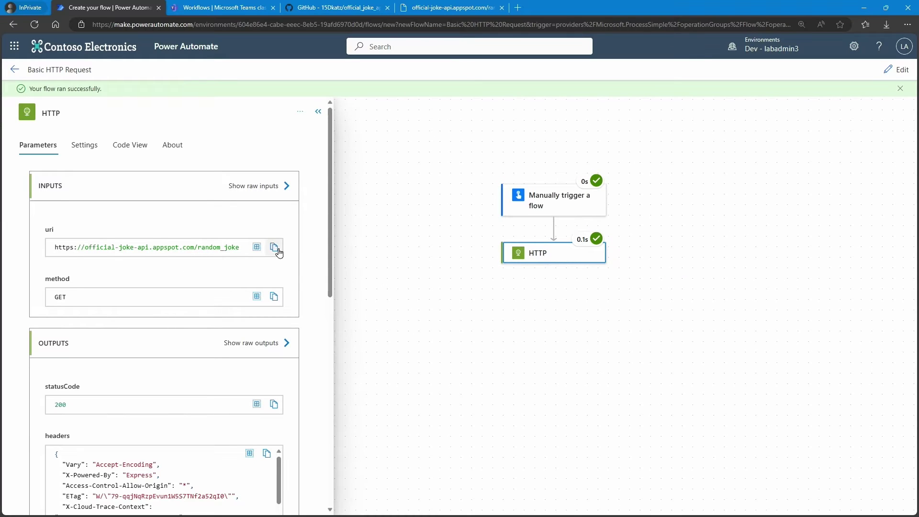
{"action": "scroll", "coordinate": [81, 306], "scroll_direction": "down", "scroll_amount": 4}
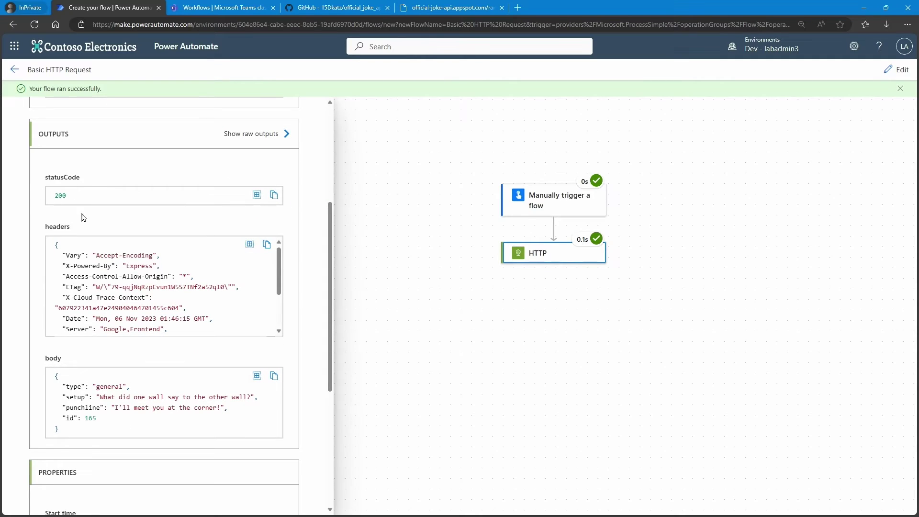
{"action": "scroll", "coordinate": [146, 276], "scroll_direction": "down", "scroll_amount": 1}
{"action": "scroll", "coordinate": [150, 281], "scroll_direction": "down", "scroll_amount": 4}
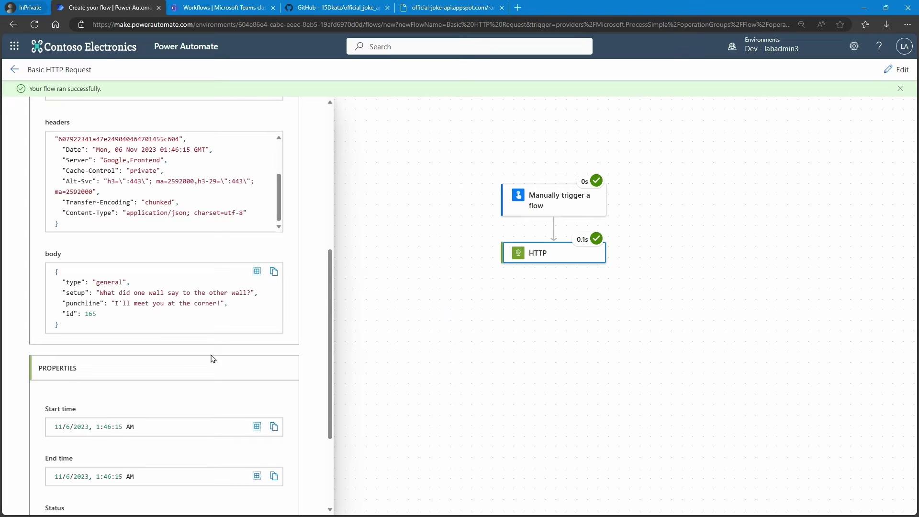
{"action": "scroll", "coordinate": [159, 325], "scroll_direction": "down", "scroll_amount": 3}
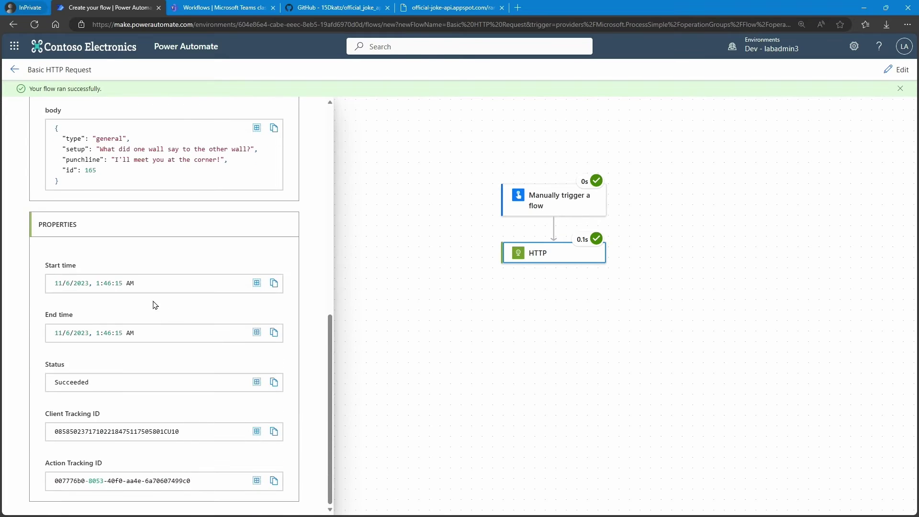
{"action": "scroll", "coordinate": [155, 305], "scroll_direction": "up", "scroll_amount": 6}
{"action": "scroll", "coordinate": [243, 278], "scroll_direction": "down", "scroll_amount": 2}
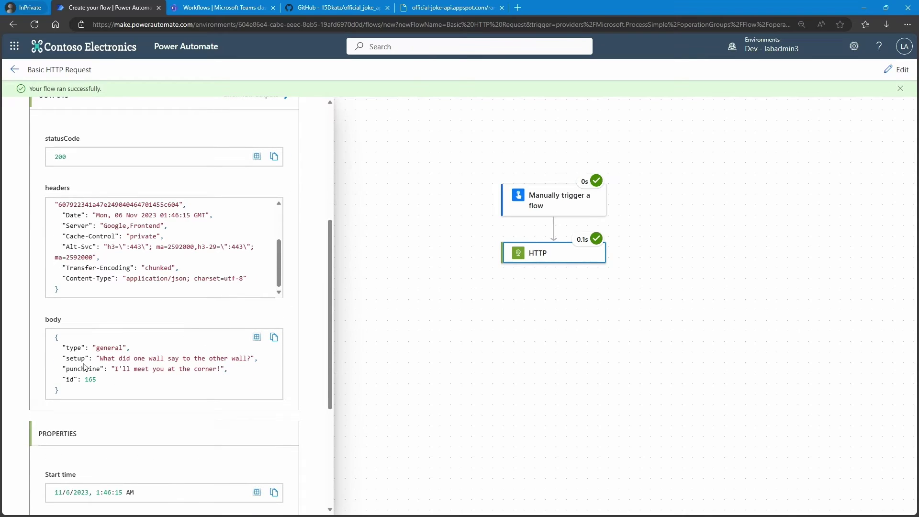
Step: Select and copy the joke's JSON body with setup, punchline and id 165
{"action": "left_click_drag", "start_coordinate": [62, 358], "coordinate": [261, 359]}
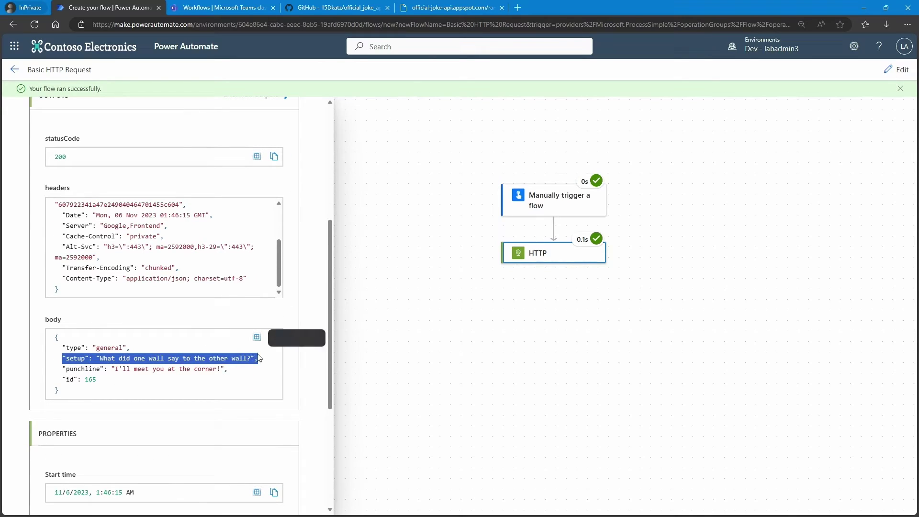
{"action": "left_click_drag", "start_coordinate": [62, 369], "coordinate": [259, 368]}
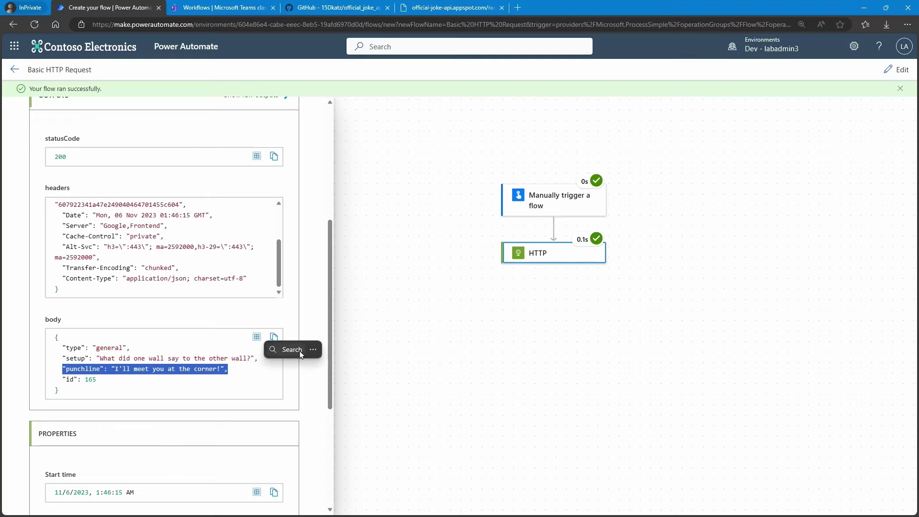
{"action": "left_click", "coordinate": [314, 334]}
{"action": "scroll", "coordinate": [186, 293], "scroll_direction": "up", "scroll_amount": 1}
{"action": "scroll", "coordinate": [86, 211], "scroll_direction": "up", "scroll_amount": 3}
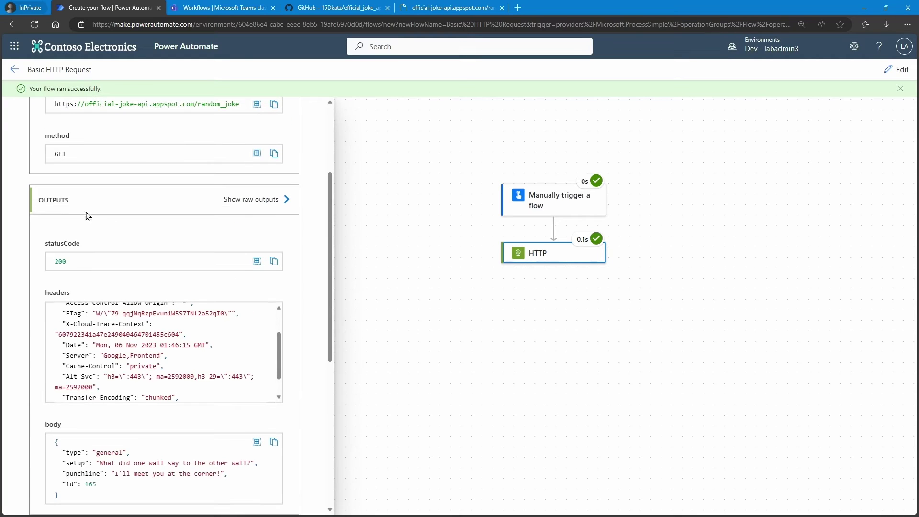
{"action": "scroll", "coordinate": [205, 222], "scroll_direction": "down", "scroll_amount": 2}
{"action": "scroll", "coordinate": [204, 222], "scroll_direction": "down", "scroll_amount": 1}
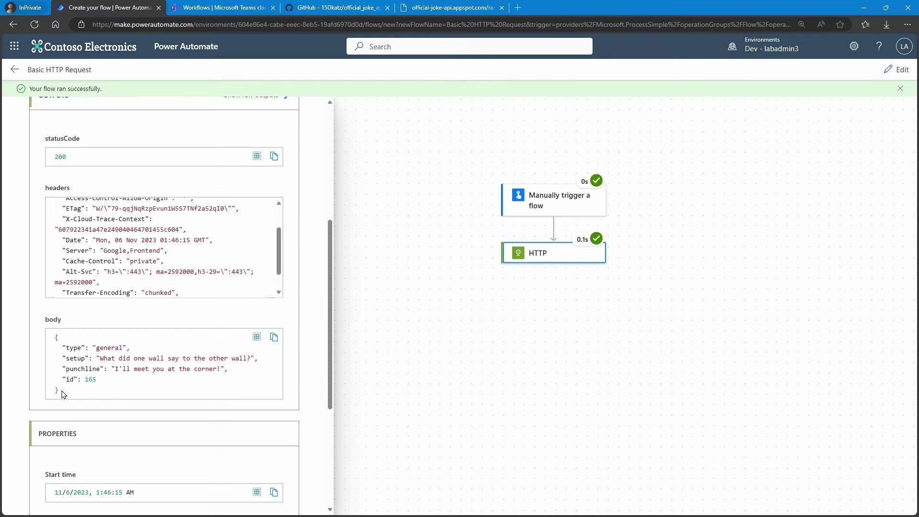
{"action": "left_click_drag", "start_coordinate": [58, 390], "coordinate": [41, 340]}
{"action": "key", "text": "ctrl+c"}
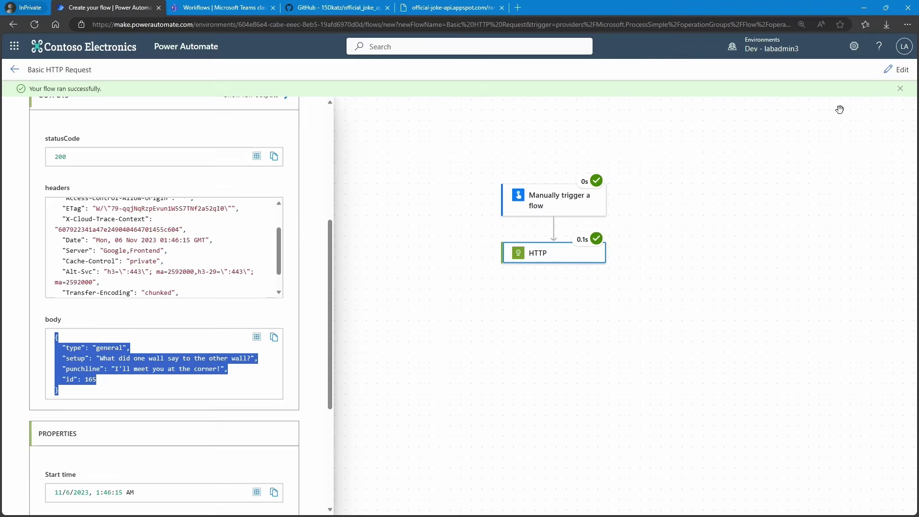
Step: Switch back to edit mode and insert a Data Operation Parse JSON action below HTTP
{"action": "left_click", "coordinate": [895, 73]}
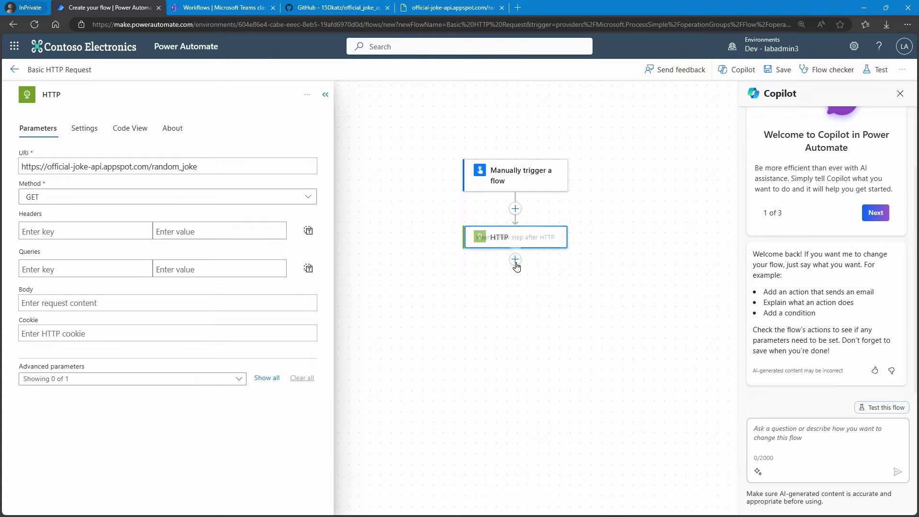
{"action": "left_click", "coordinate": [515, 261]}
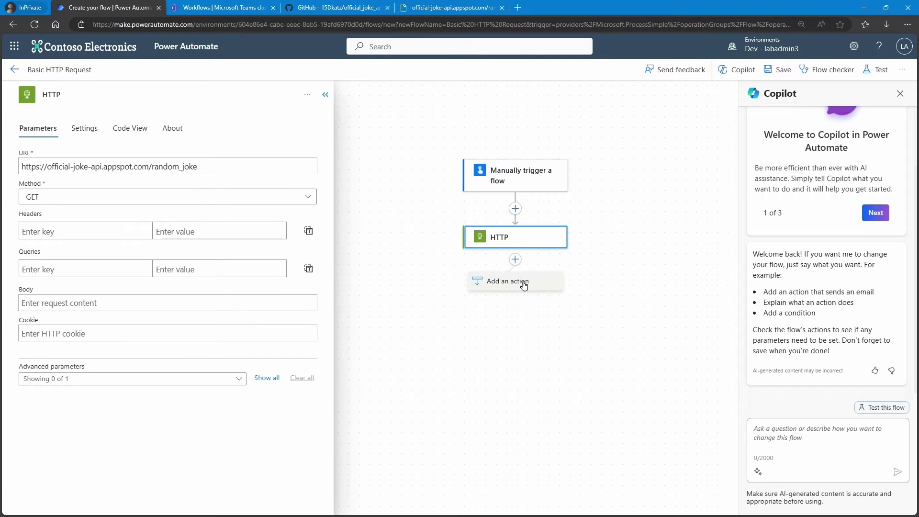
{"action": "left_click", "coordinate": [523, 282]}
{"action": "left_click", "coordinate": [205, 129]}
{"action": "type", "text": "parse json"}
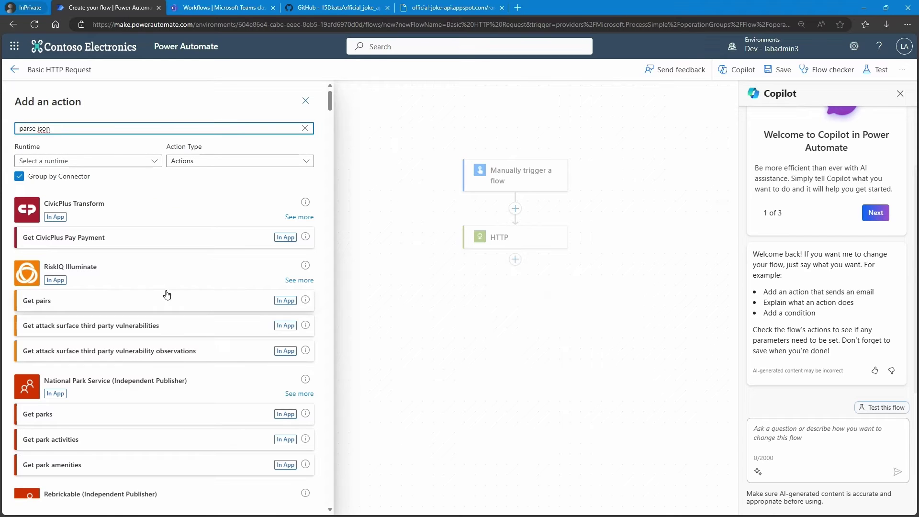
{"action": "scroll", "coordinate": [159, 245], "scroll_direction": "down", "scroll_amount": 12}
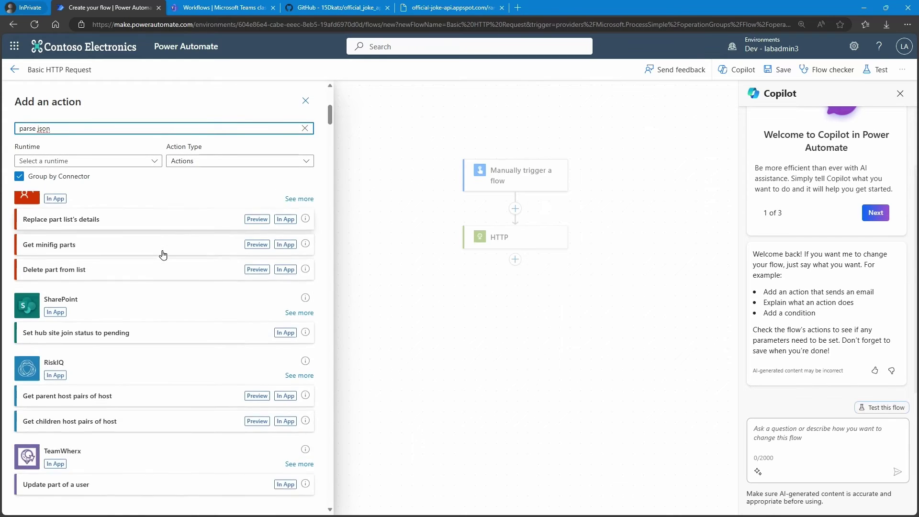
{"action": "scroll", "coordinate": [165, 261], "scroll_direction": "down", "scroll_amount": 15}
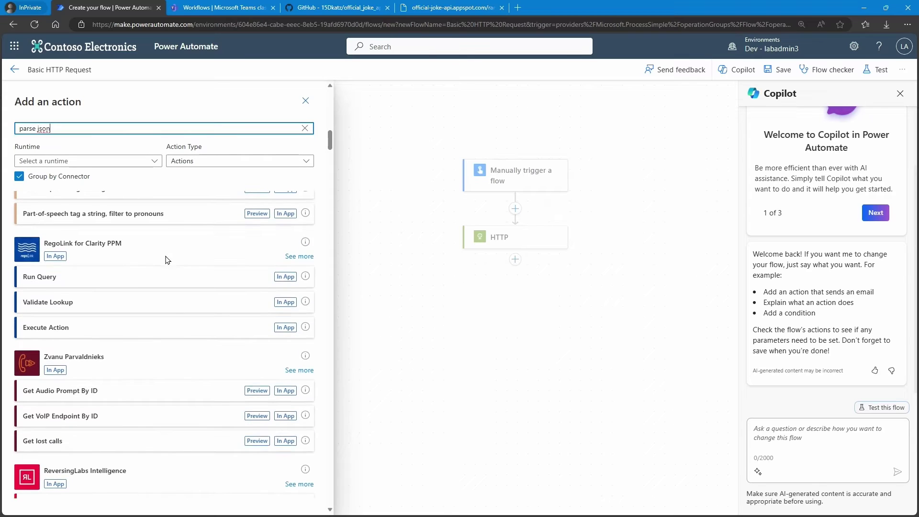
{"action": "scroll", "coordinate": [168, 258], "scroll_direction": "down", "scroll_amount": 10}
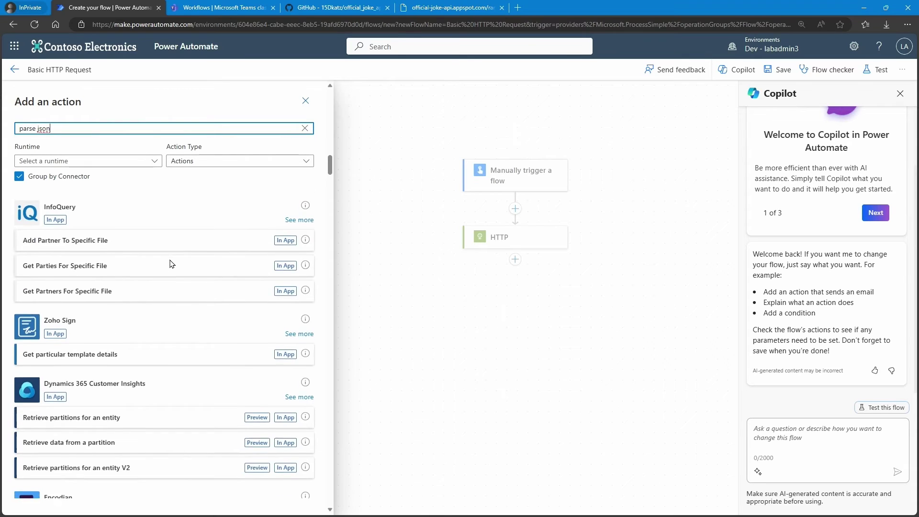
{"action": "scroll", "coordinate": [173, 267], "scroll_direction": "up", "scroll_amount": 15}
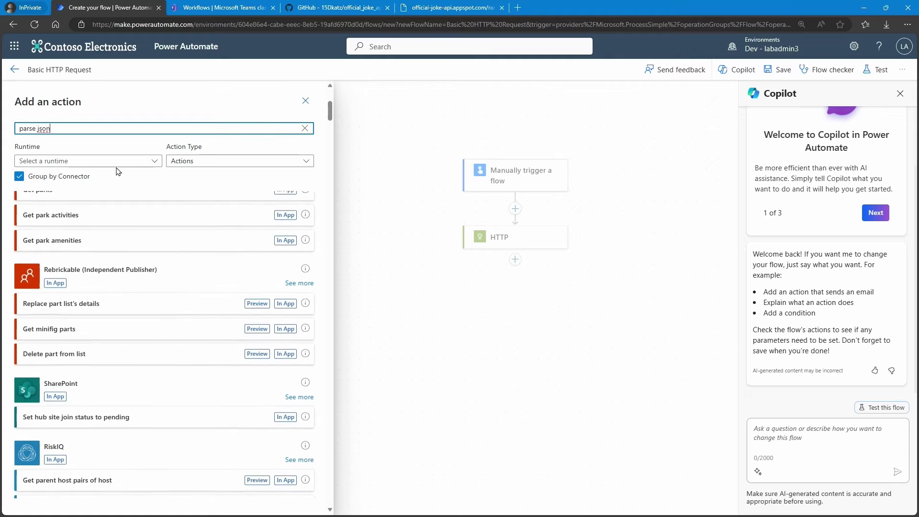
{"action": "key", "text": "Return"}
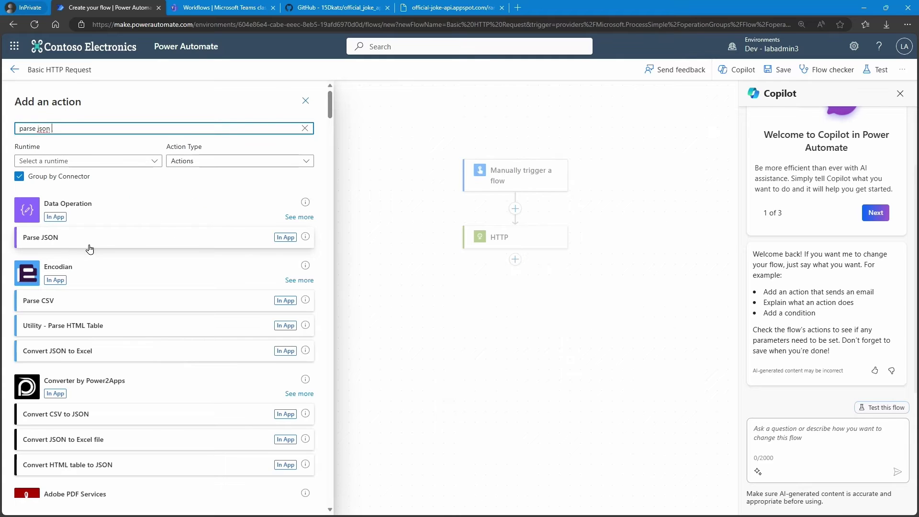
{"action": "left_click", "coordinate": [77, 238]}
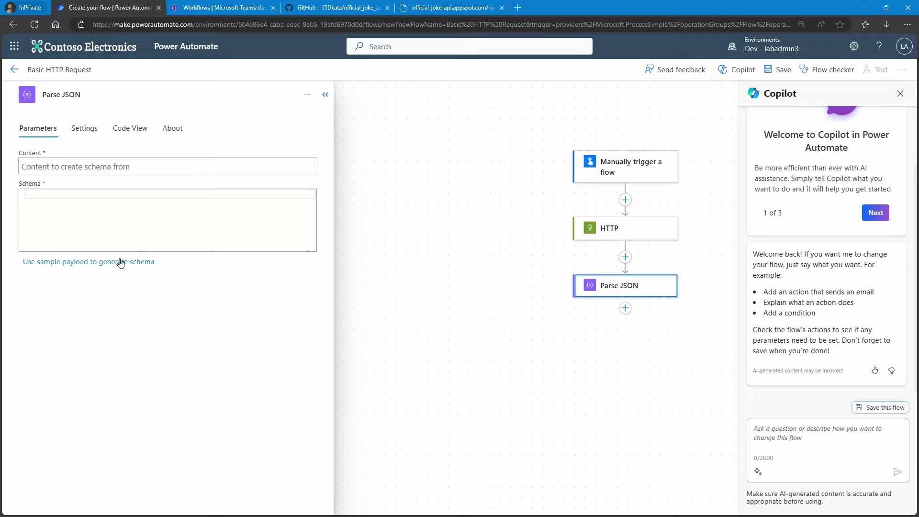
Step: Set Parse JSON Content to the HTTP Body and generate its schema from the pasted joke JSON
{"action": "left_click", "coordinate": [114, 166]}
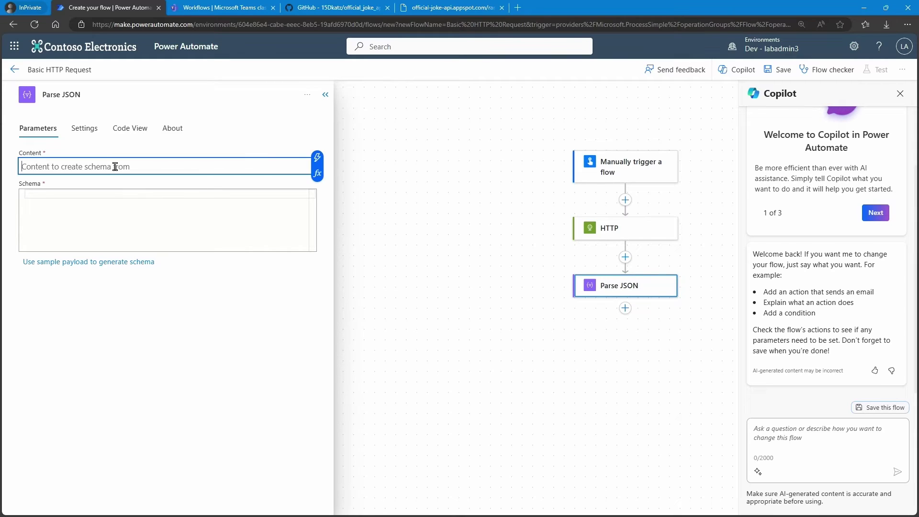
{"action": "left_click", "coordinate": [318, 157]}
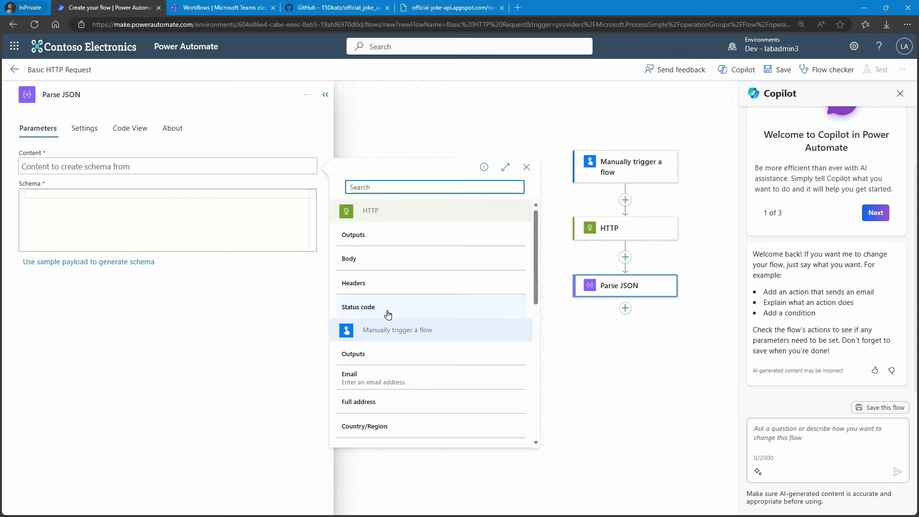
{"action": "left_click", "coordinate": [372, 259]}
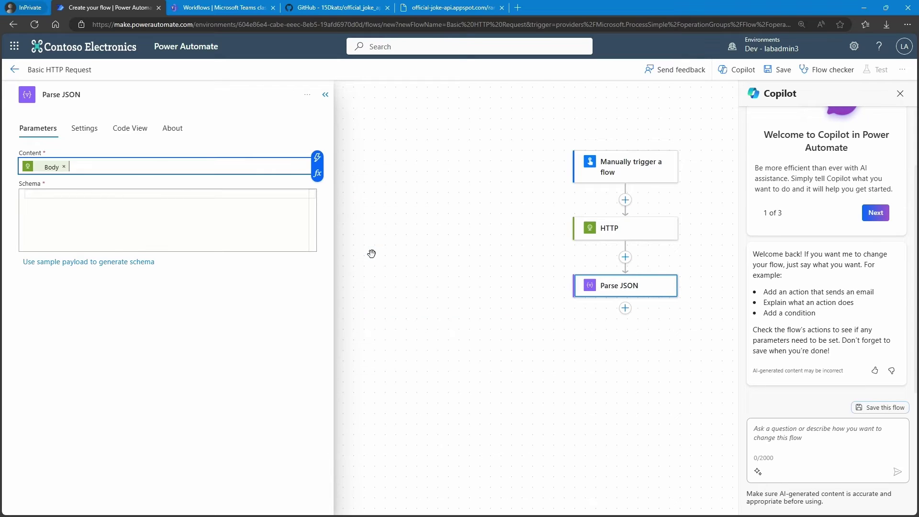
{"action": "left_click", "coordinate": [81, 267]}
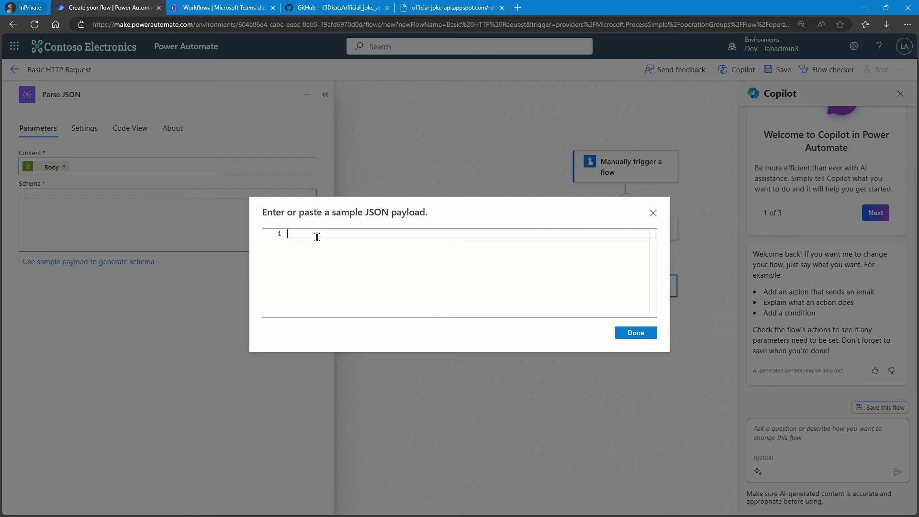
{"action": "key", "text": "ctrl+v"}
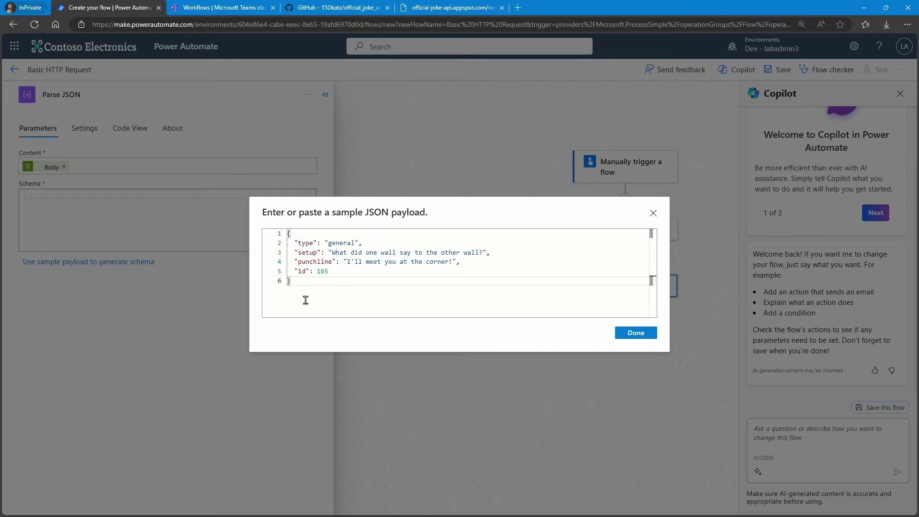
{"action": "left_click", "coordinate": [644, 333]}
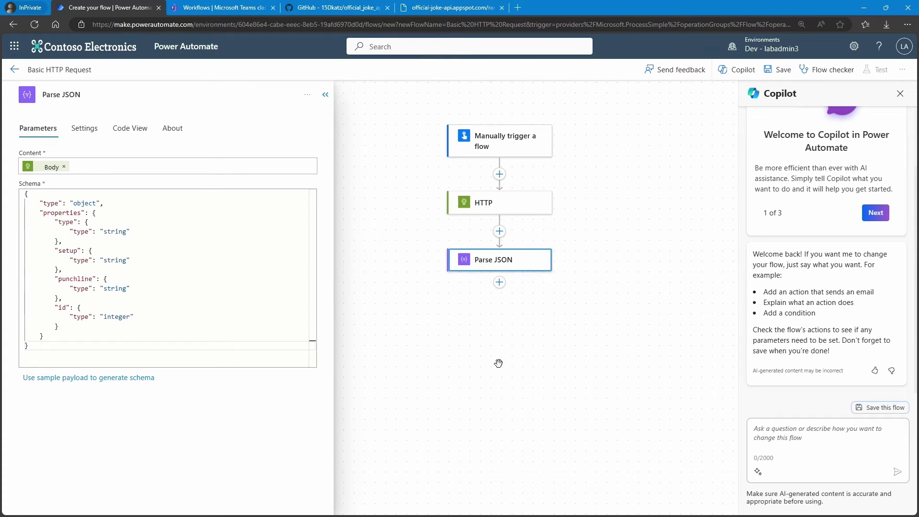
Step: Insert the Microsoft Teams 'Post message in a chat or channel' action after Parse JSON
{"action": "left_click", "coordinate": [500, 283]}
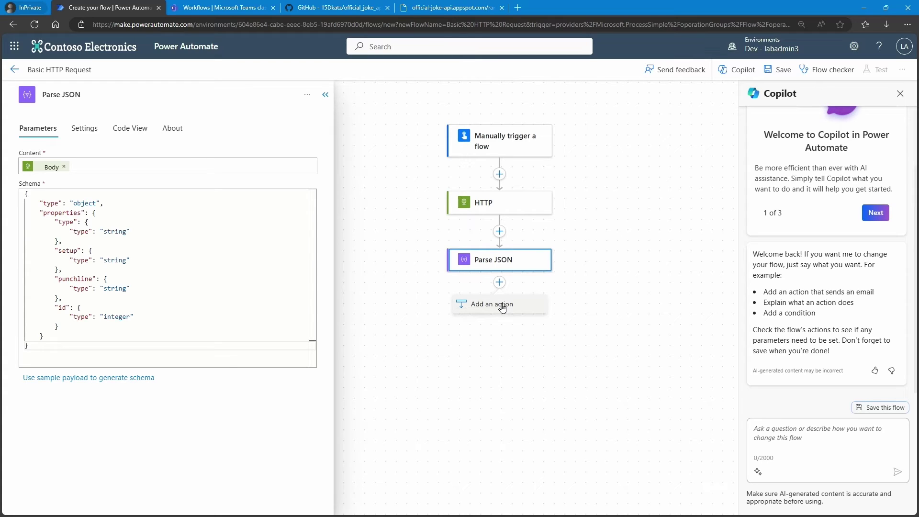
{"action": "left_click", "coordinate": [372, 311]}
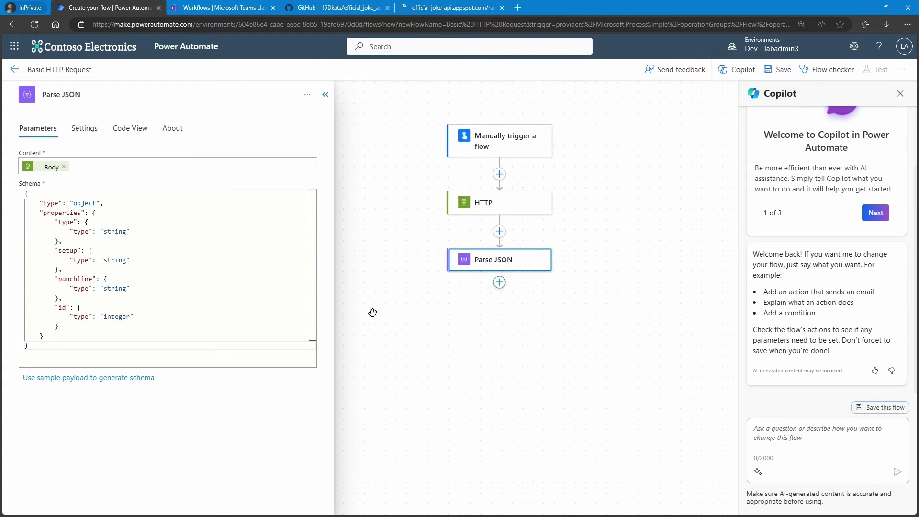
{"action": "left_click", "coordinate": [499, 283]}
{"action": "left_click", "coordinate": [504, 306]}
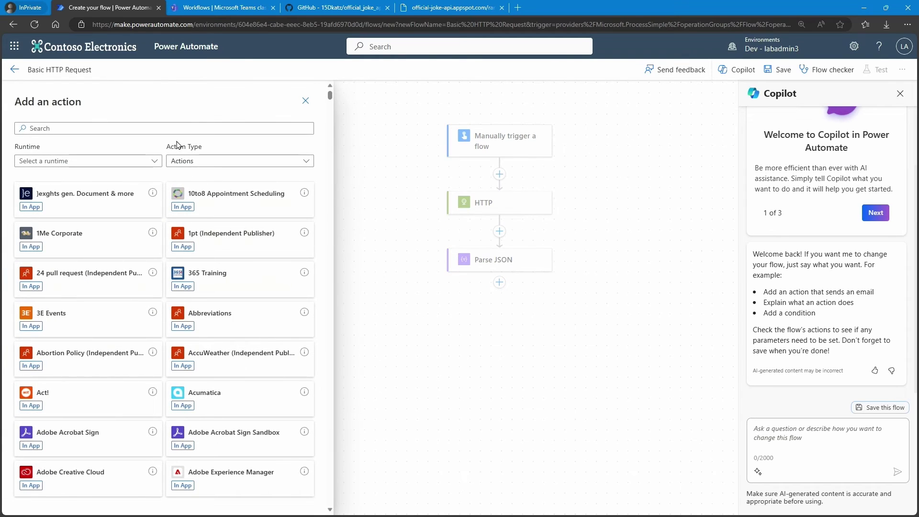
{"action": "left_click", "coordinate": [169, 123]}
{"action": "type", "text": "teams"}
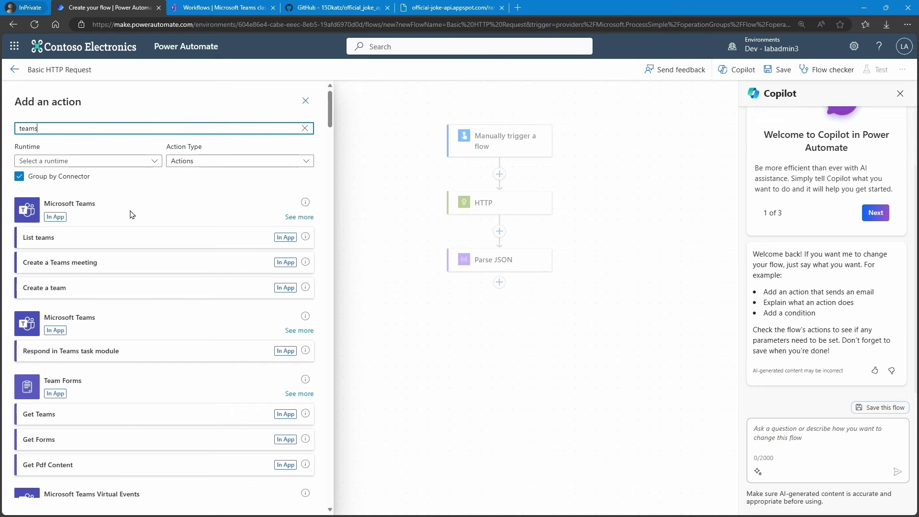
{"action": "left_click", "coordinate": [299, 218]}
{"action": "scroll", "coordinate": [113, 225], "scroll_direction": "down", "scroll_amount": 3}
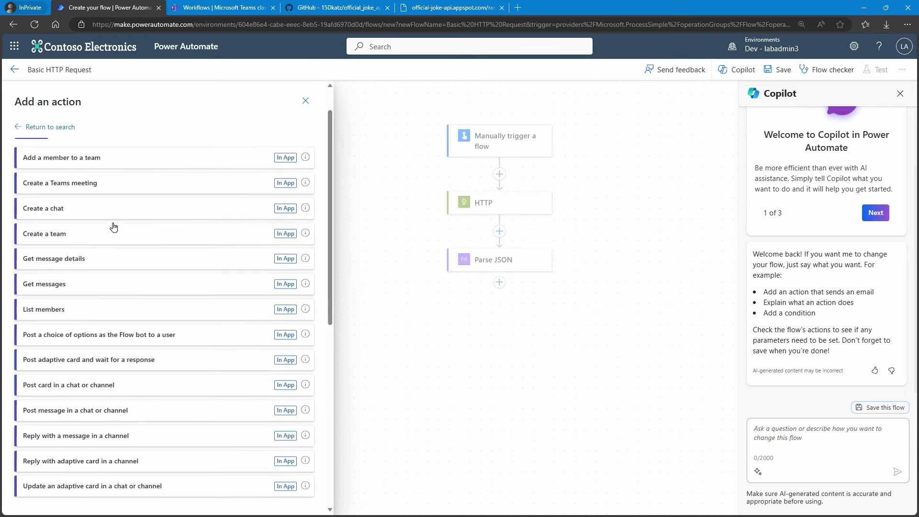
{"action": "scroll", "coordinate": [133, 282], "scroll_direction": "down", "scroll_amount": 3}
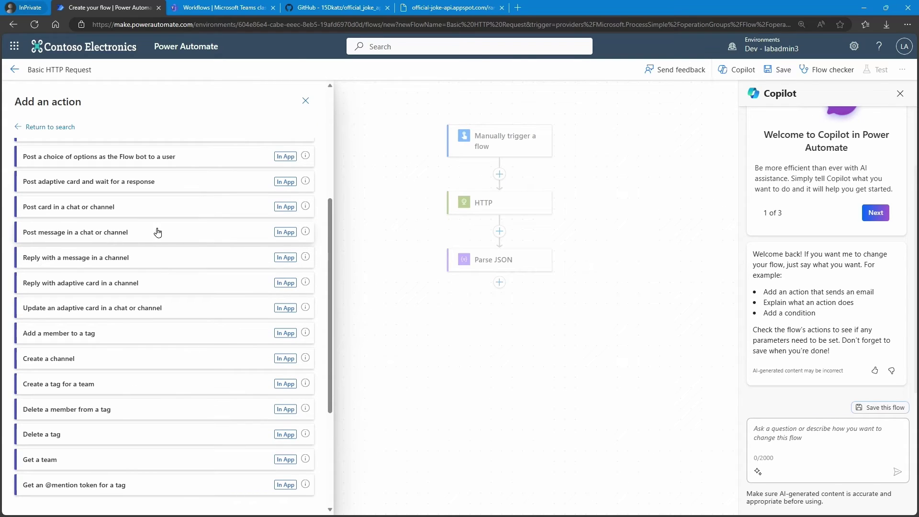
{"action": "left_click", "coordinate": [157, 233]}
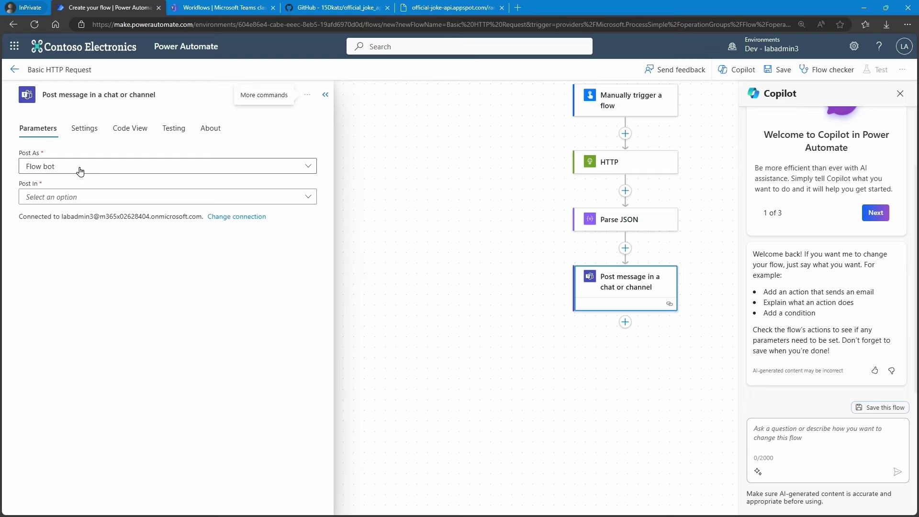
Step: Set Post As to Flow bot and Post In to Chat with Flow bot
{"action": "left_click", "coordinate": [95, 172]}
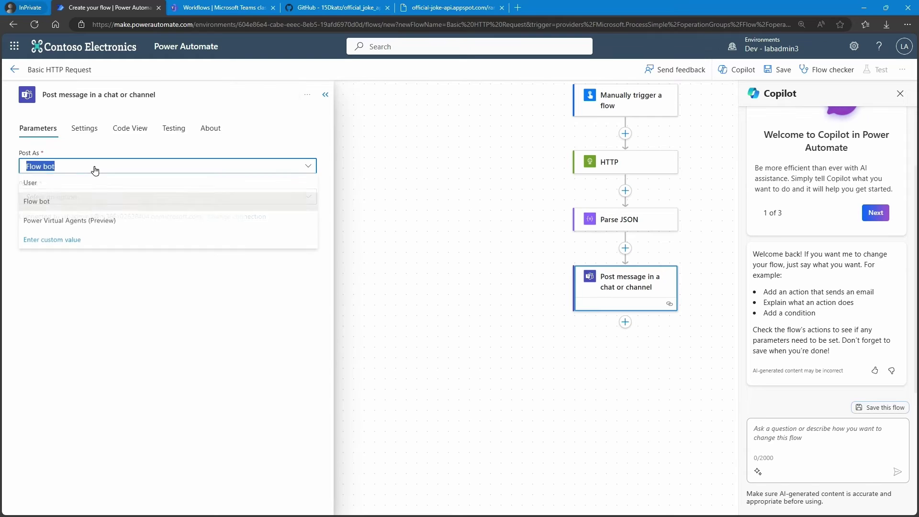
{"action": "left_click", "coordinate": [81, 168]}
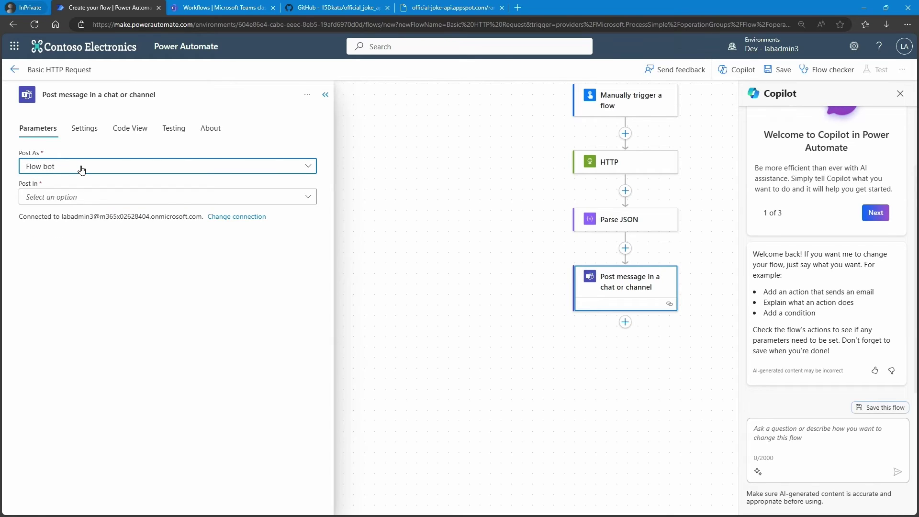
{"action": "left_click", "coordinate": [72, 199]}
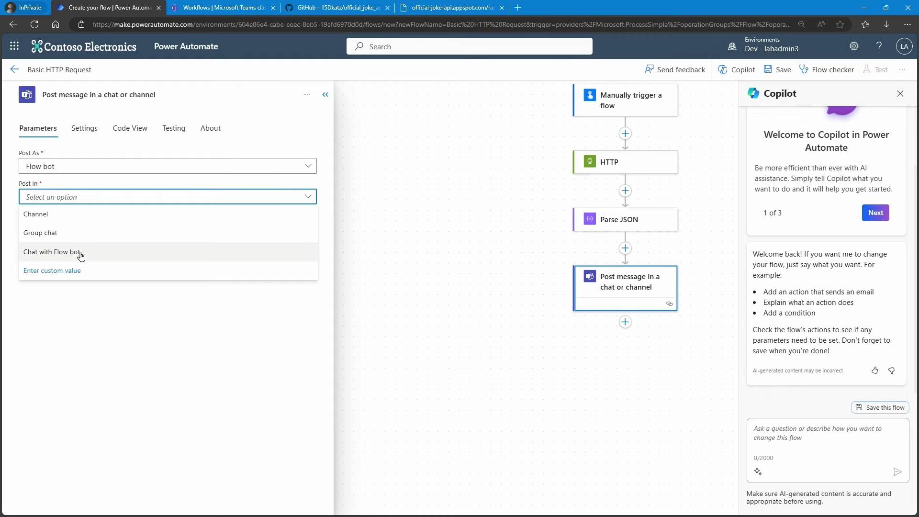
{"action": "left_click", "coordinate": [218, 7]}
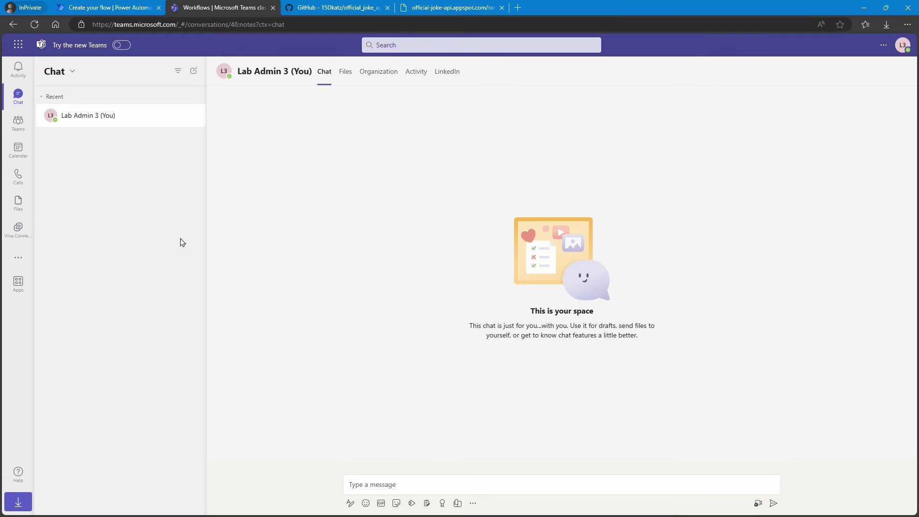
{"action": "left_click", "coordinate": [103, 6]}
{"action": "left_click", "coordinate": [76, 256]}
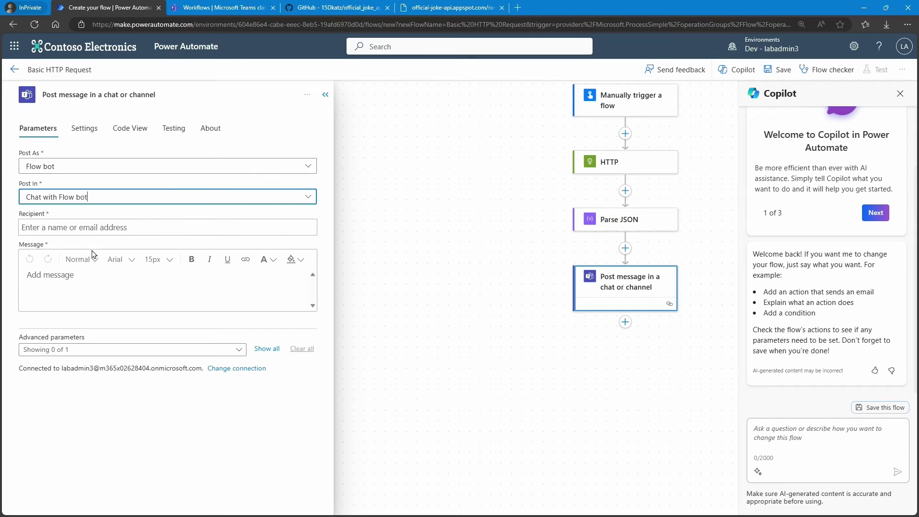
Step: Start filling the required Recipient field with a value from earlier steps
{"action": "left_click", "coordinate": [65, 226]}
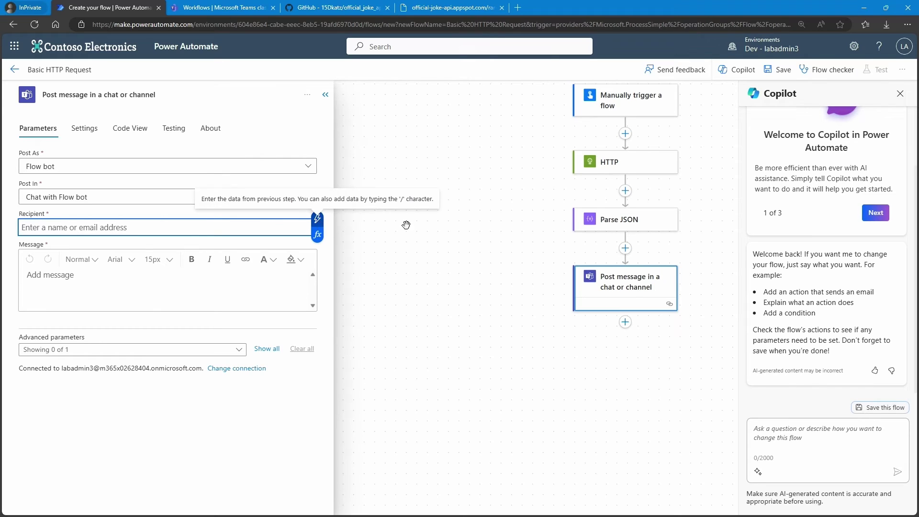
{"action": "left_click", "coordinate": [482, 178]}
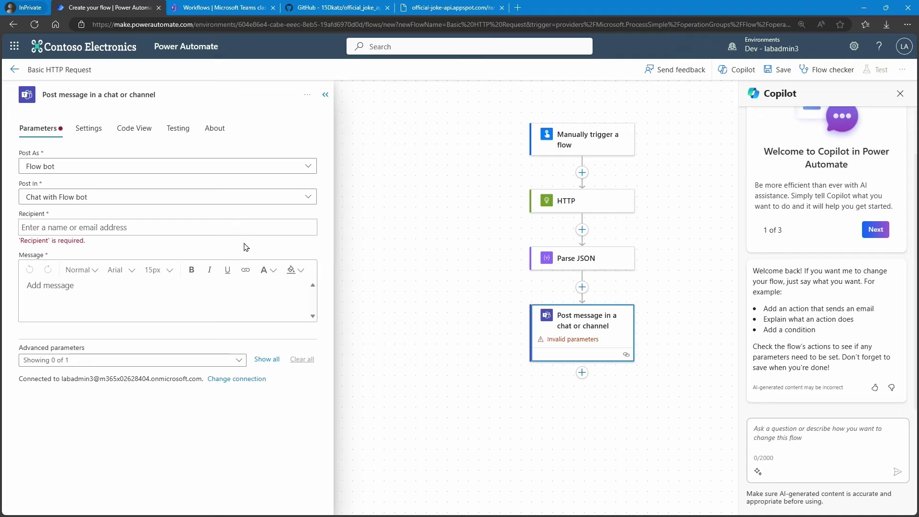
{"action": "left_click", "coordinate": [179, 225]}
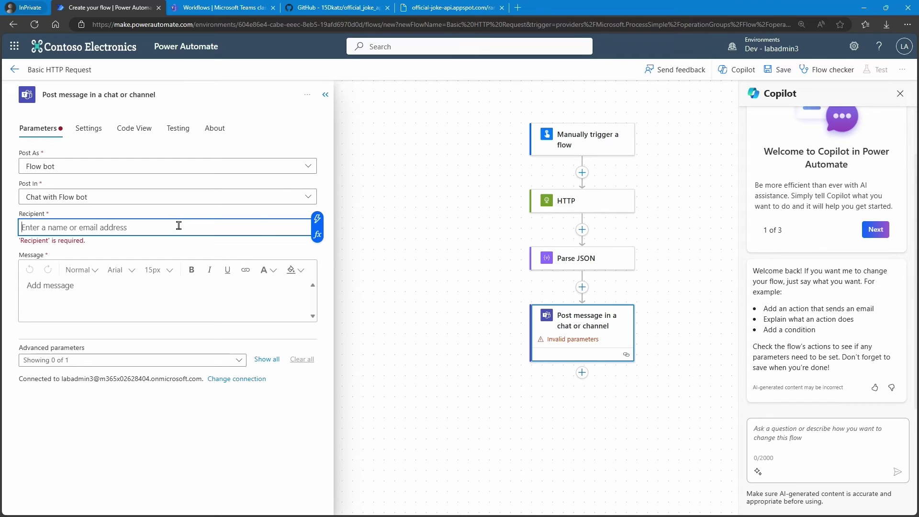
Step: Set the Teams message recipient to the trigger's Email and the message to Parse JSON's Body setup
{"action": "left_click", "coordinate": [317, 221]}
{"action": "scroll", "coordinate": [421, 354], "scroll_direction": "down", "scroll_amount": 3}
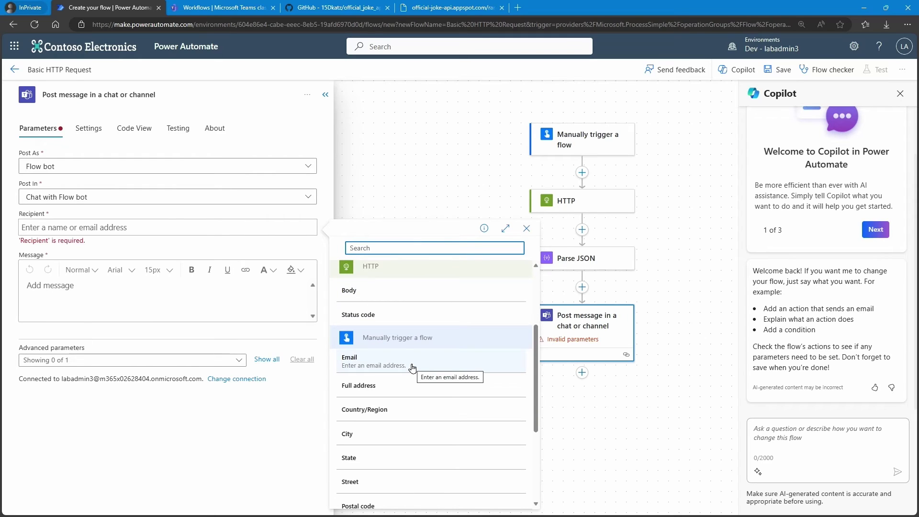
{"action": "left_click", "coordinate": [411, 366]}
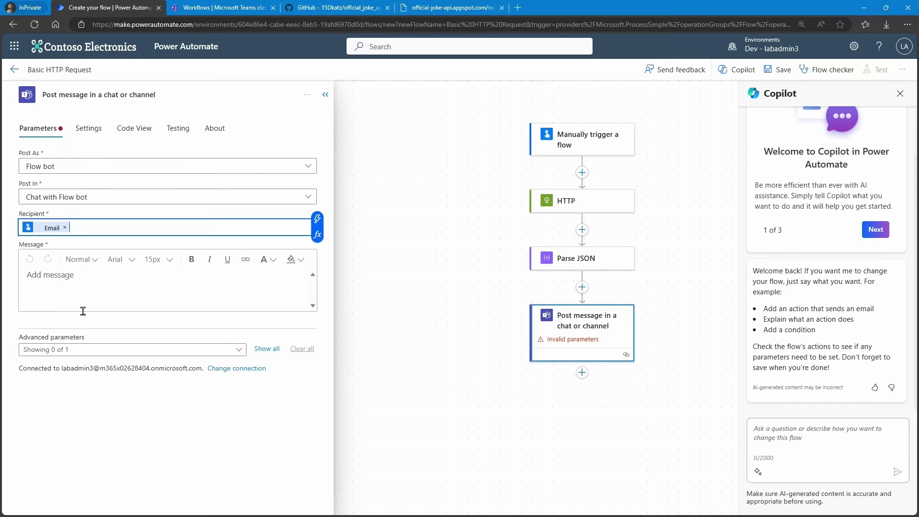
{"action": "left_click", "coordinate": [48, 279]}
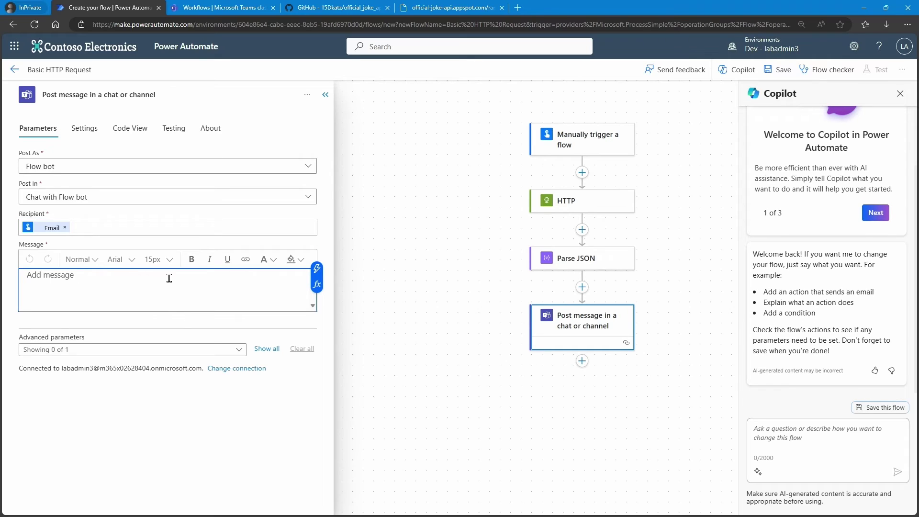
{"action": "left_click", "coordinate": [318, 271]}
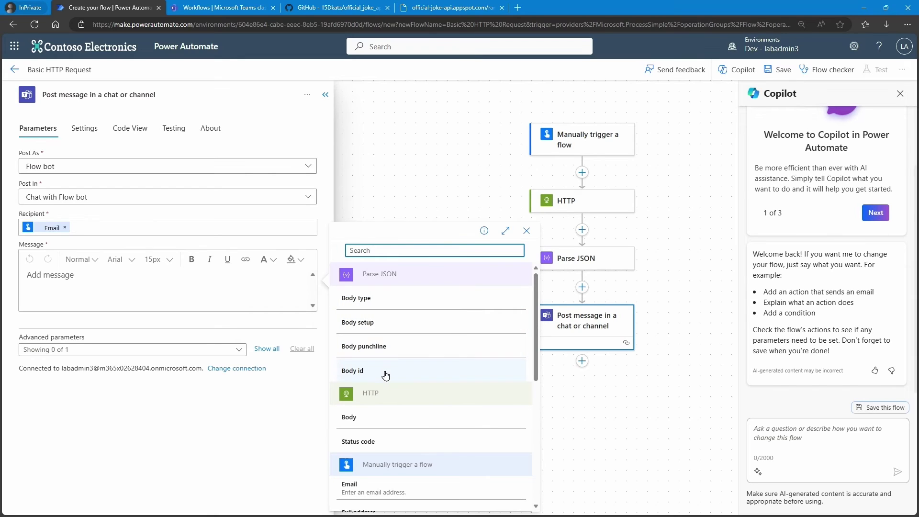
{"action": "left_click", "coordinate": [399, 325]}
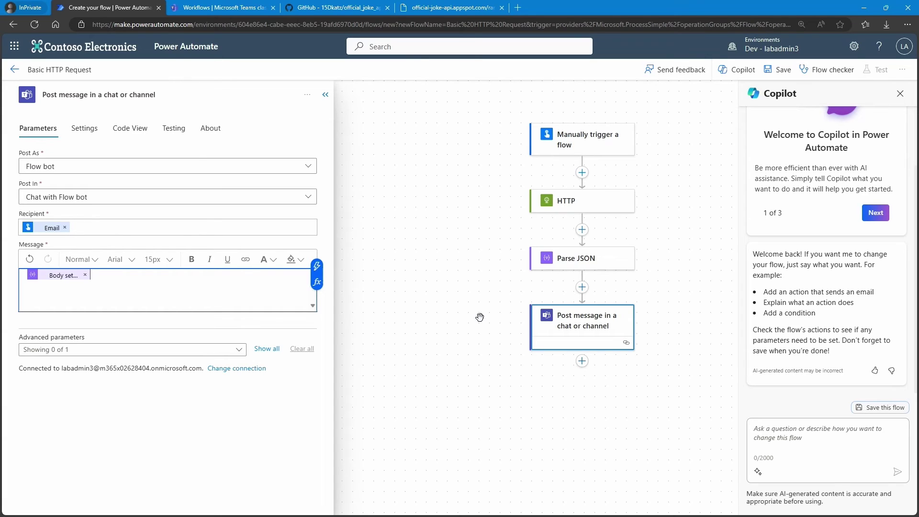
{"action": "left_click_drag", "start_coordinate": [481, 311], "coordinate": [408, 232]}
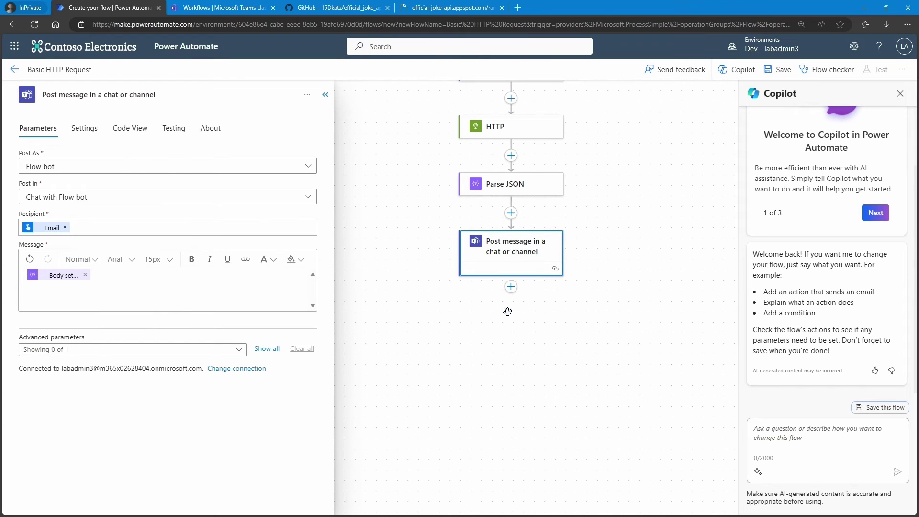
Step: Insert a Delay action after the Teams post with Count 5 and Unit Second
{"action": "left_click", "coordinate": [510, 286]}
{"action": "left_click", "coordinate": [518, 310]}
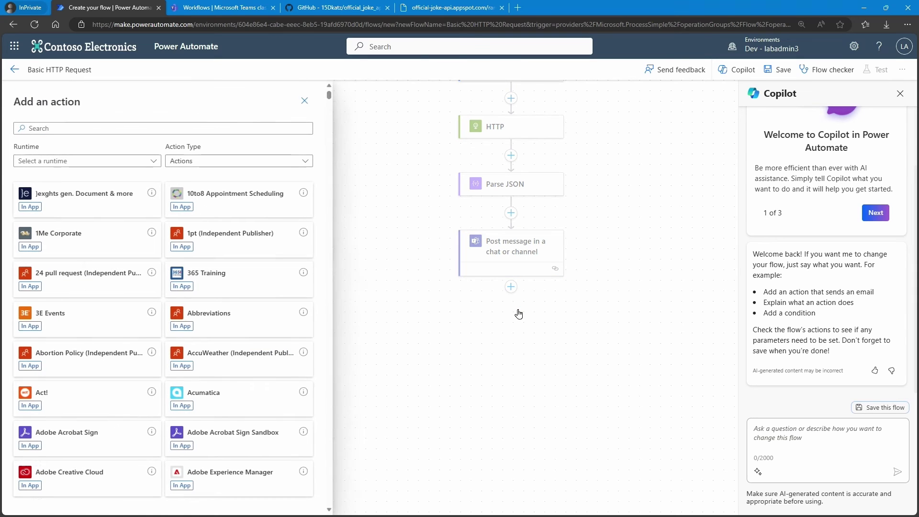
{"action": "left_click", "coordinate": [130, 128]}
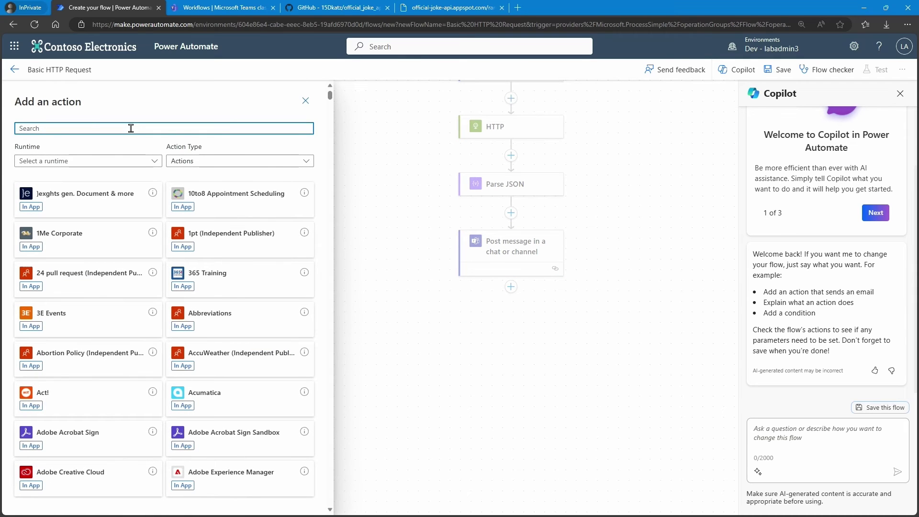
{"action": "type", "text": "w"}
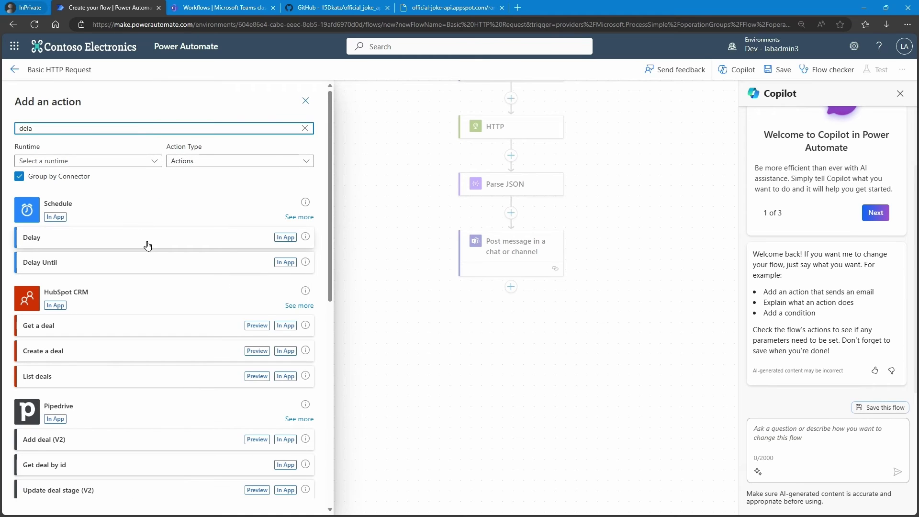
{"action": "left_click", "coordinate": [99, 242]}
{"action": "left_click", "coordinate": [110, 169]}
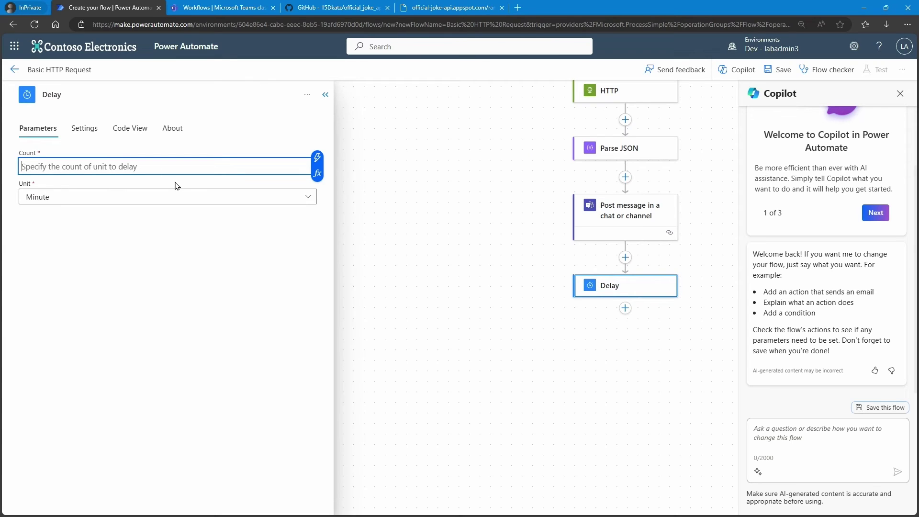
{"action": "type", "text": "5"}
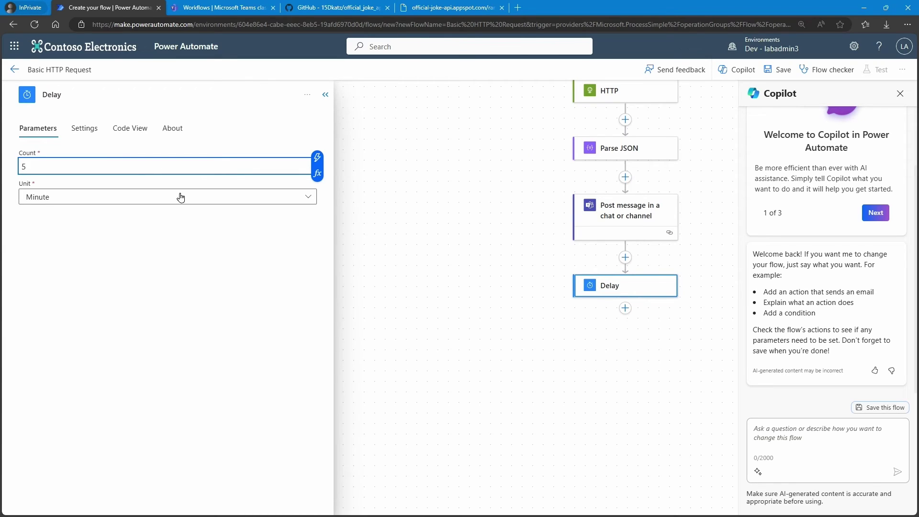
{"action": "left_click", "coordinate": [181, 198]}
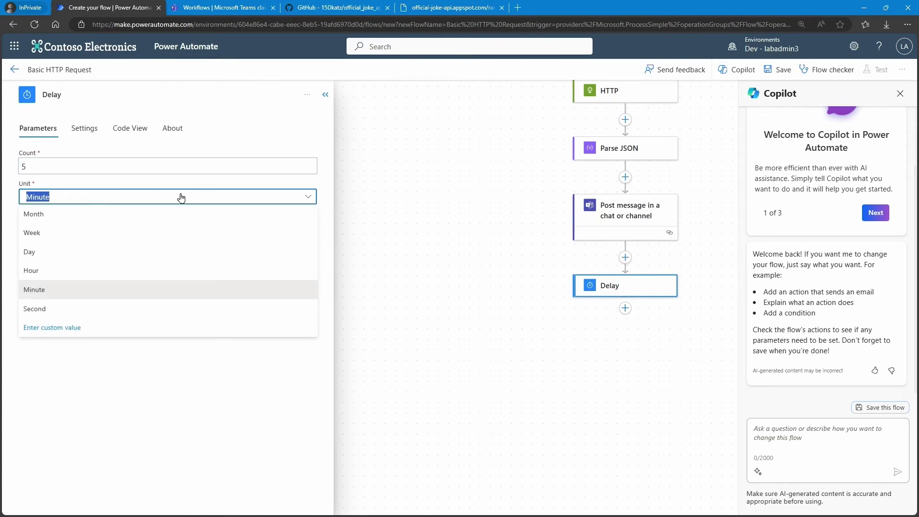
{"action": "left_click", "coordinate": [103, 309]}
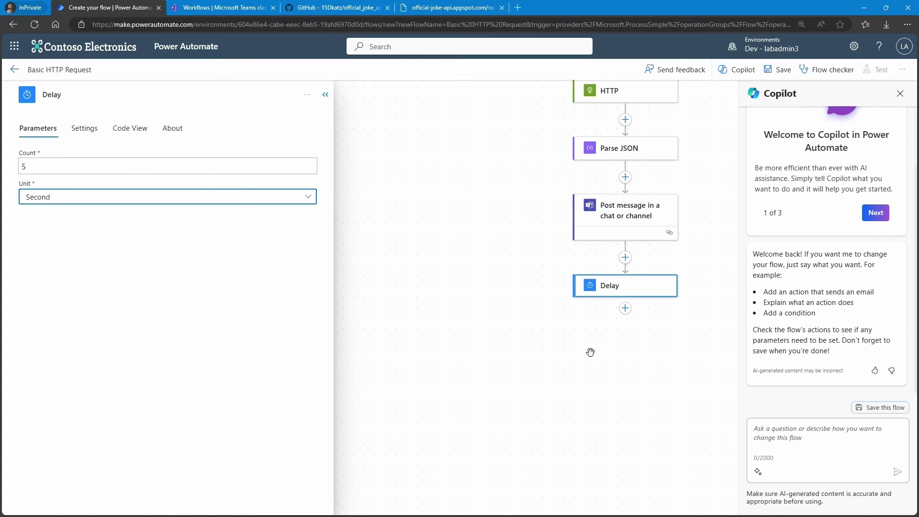
{"action": "left_click_drag", "start_coordinate": [635, 391], "coordinate": [553, 378]}
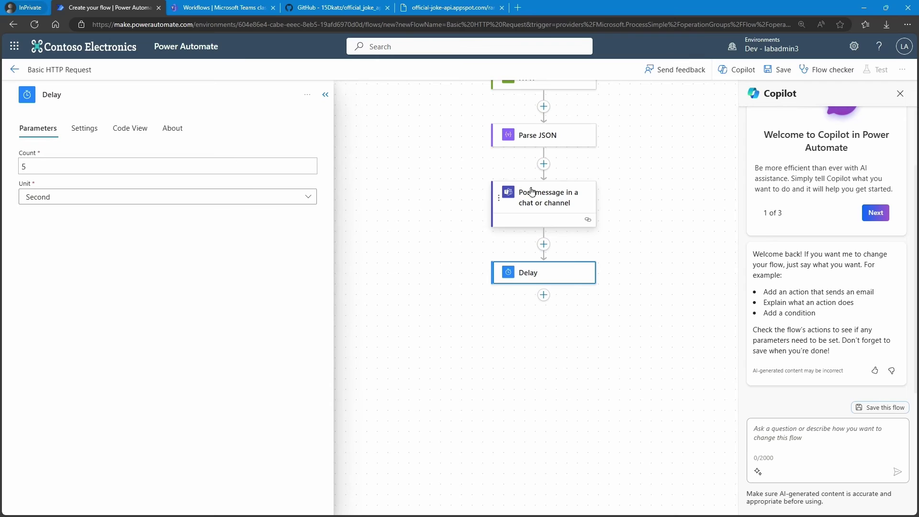
{"action": "left_click", "coordinate": [501, 201]}
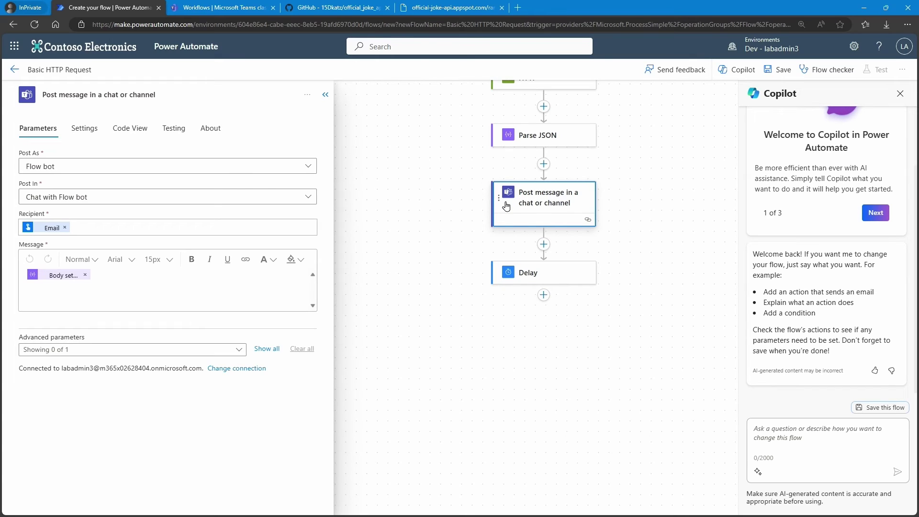
{"action": "mouse_move", "coordinate": [585, 224]}
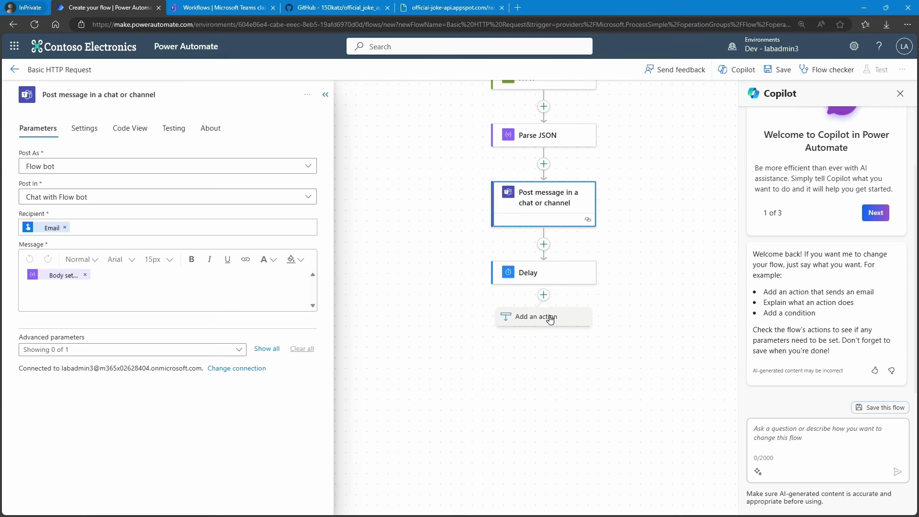
Step: Add a 'Post message in a chat or channel' action after Delay, posting in the Flow bot chat
{"action": "left_click", "coordinate": [549, 321]}
{"action": "left_click", "coordinate": [109, 124]}
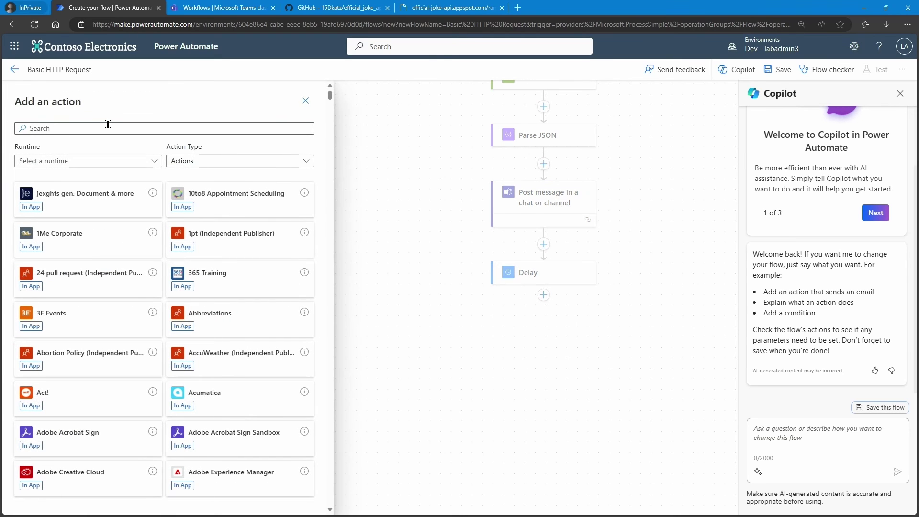
{"action": "type", "text": "post message"}
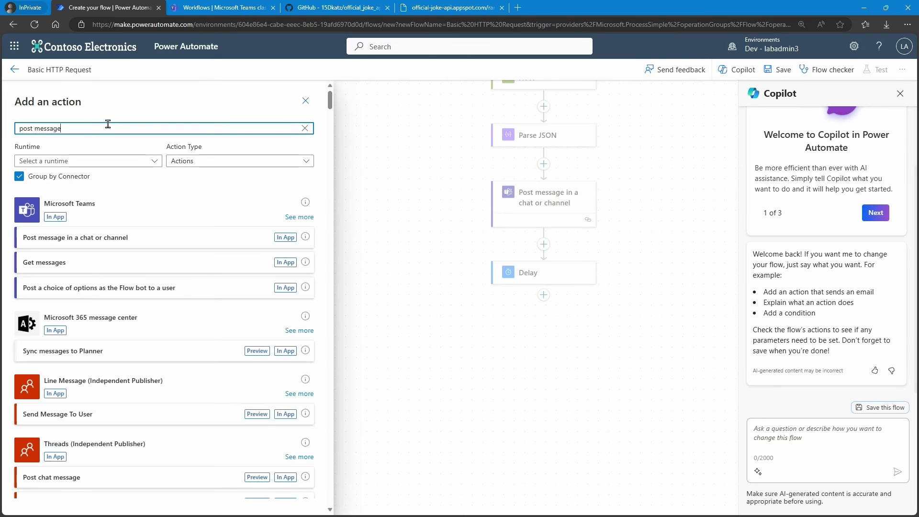
{"action": "left_click", "coordinate": [125, 243]}
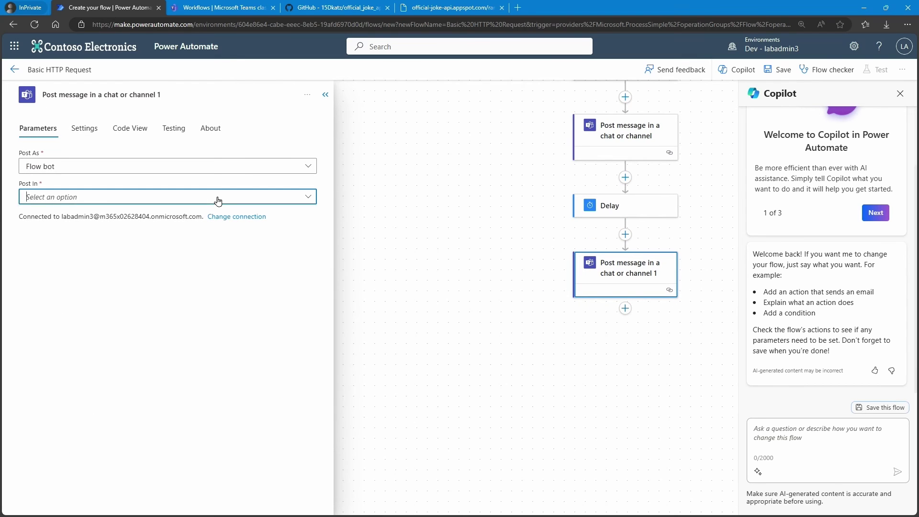
{"action": "left_click", "coordinate": [218, 198]}
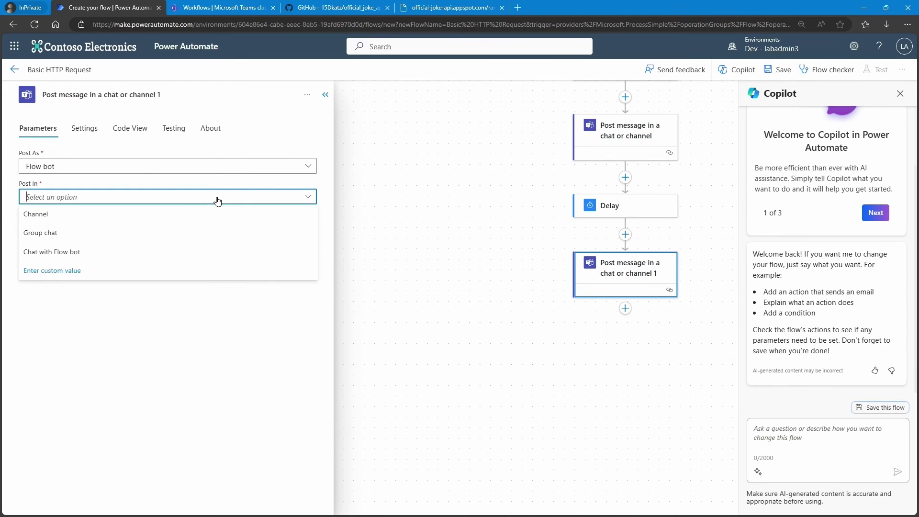
{"action": "left_click", "coordinate": [118, 249]}
Step: Set its recipient to the trigger's Email and its message to the joke's Body punchline
{"action": "left_click", "coordinate": [117, 228]}
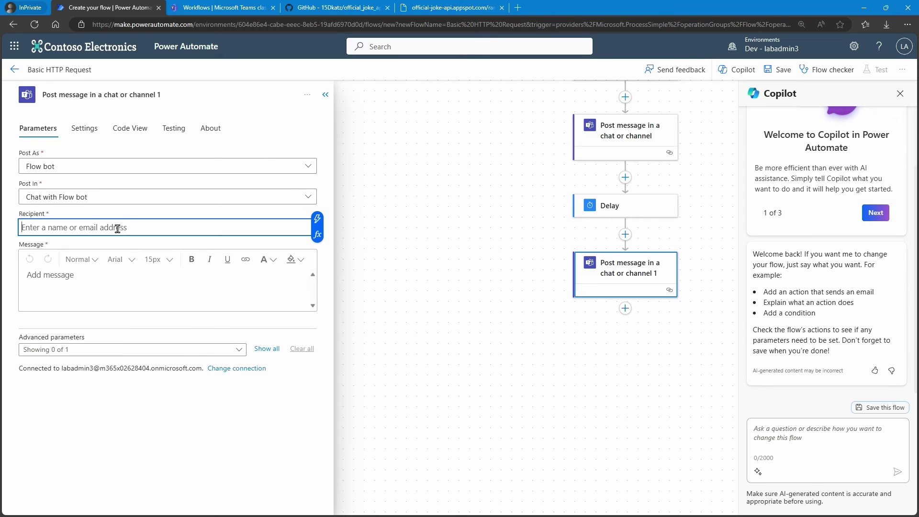
{"action": "left_click", "coordinate": [317, 218]}
{"action": "scroll", "coordinate": [396, 439], "scroll_direction": "down", "scroll_amount": 3}
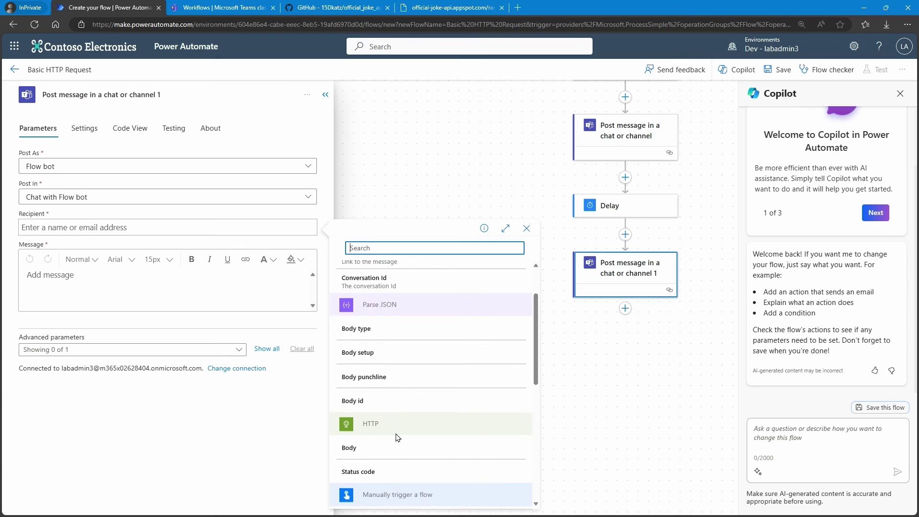
{"action": "left_click", "coordinate": [391, 458]}
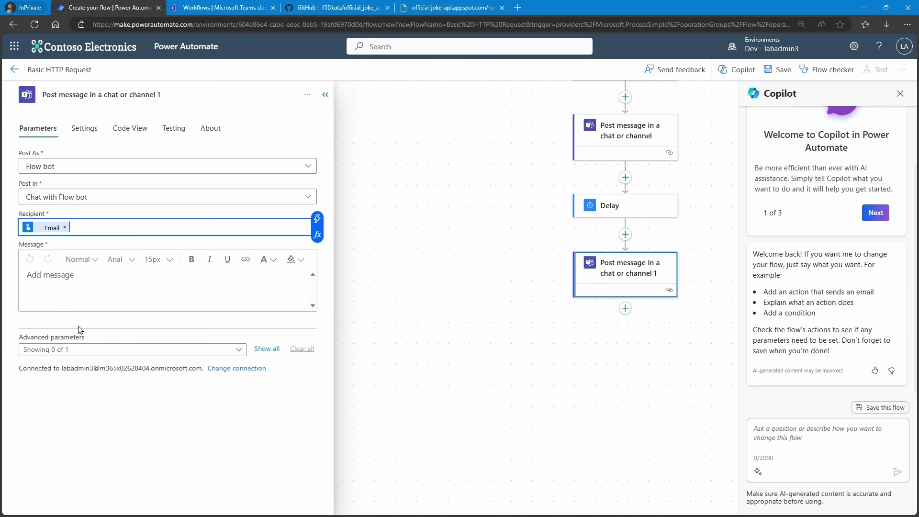
{"action": "left_click", "coordinate": [65, 280]}
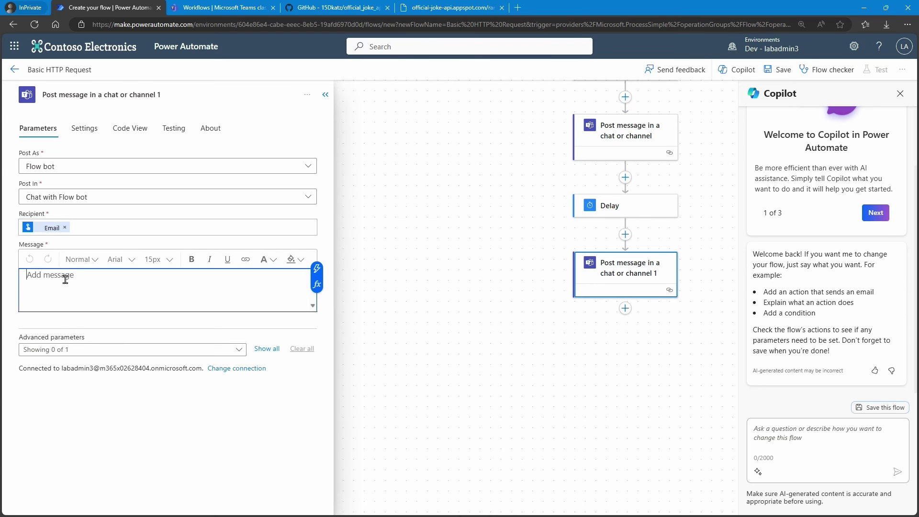
{"action": "left_click", "coordinate": [318, 270]}
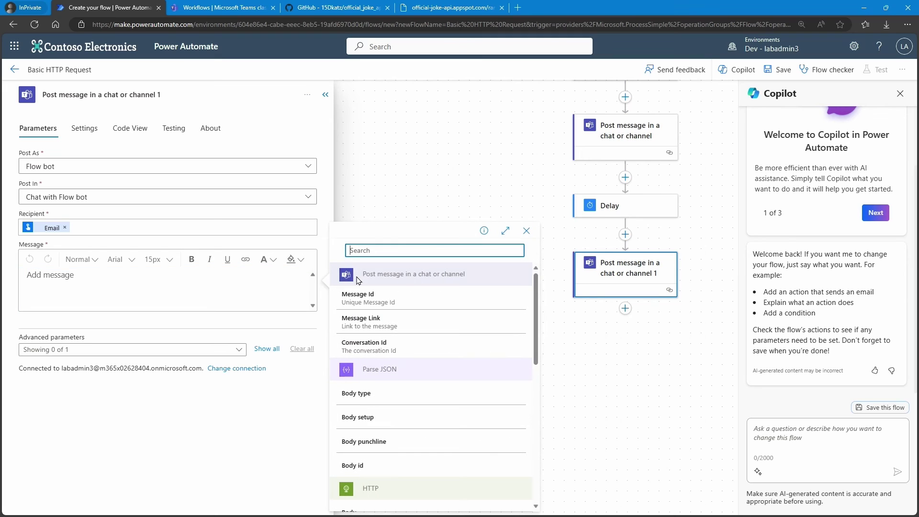
{"action": "left_click", "coordinate": [405, 445]}
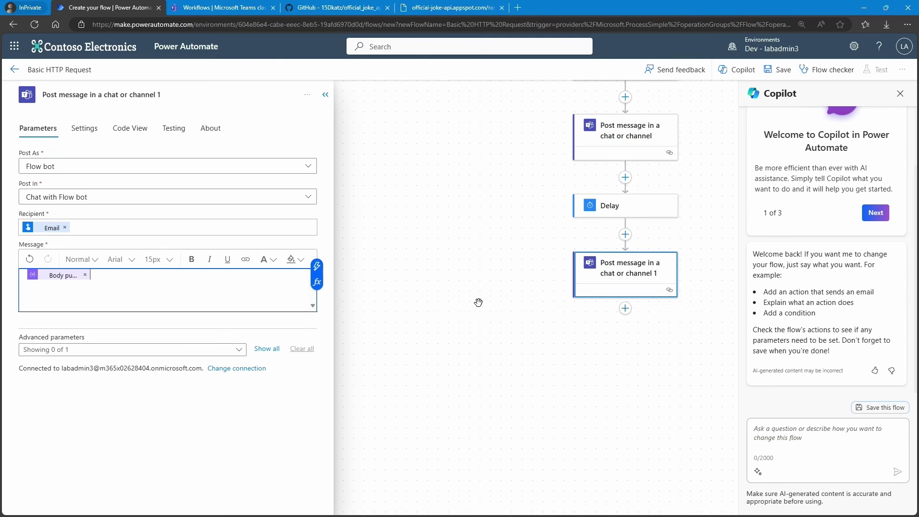
{"action": "left_click_drag", "start_coordinate": [705, 194], "coordinate": [576, 360]}
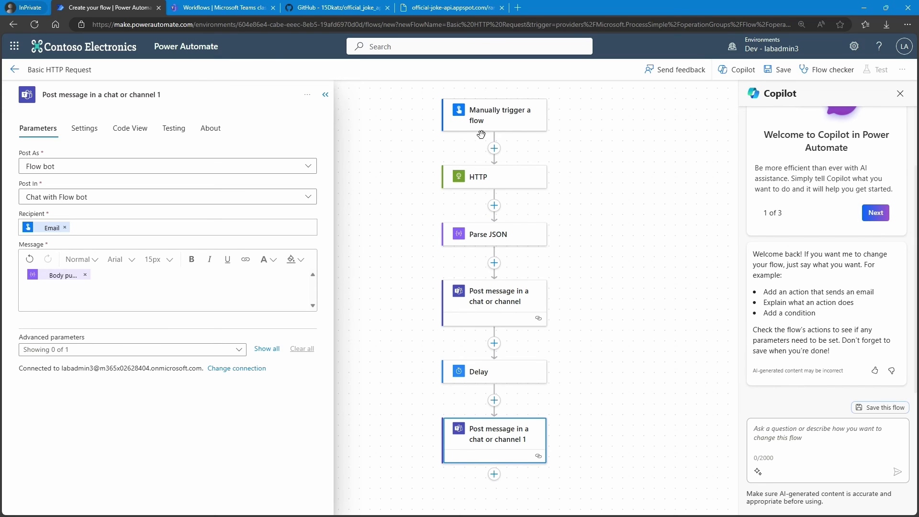
Step: Check the joke API's GitHub page for the sample random joke JSON
{"action": "left_click", "coordinate": [347, 8]}
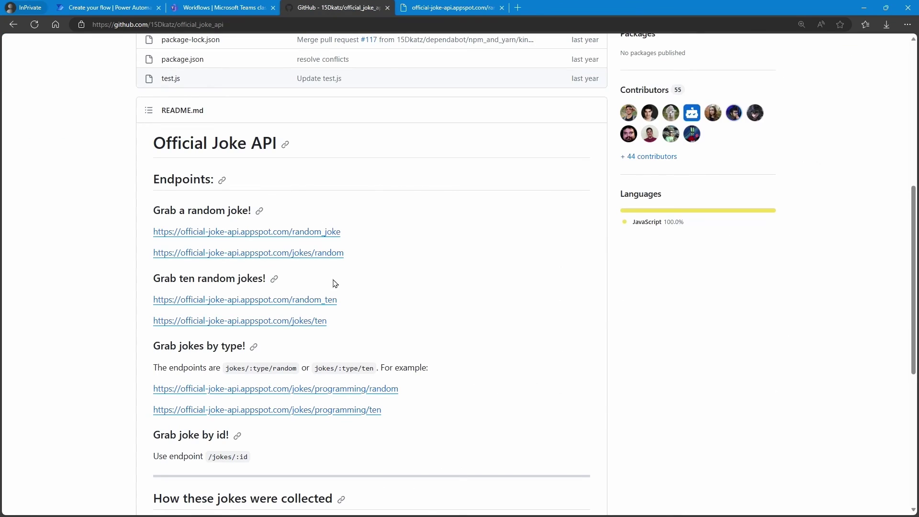
{"action": "left_click", "coordinate": [446, 7]}
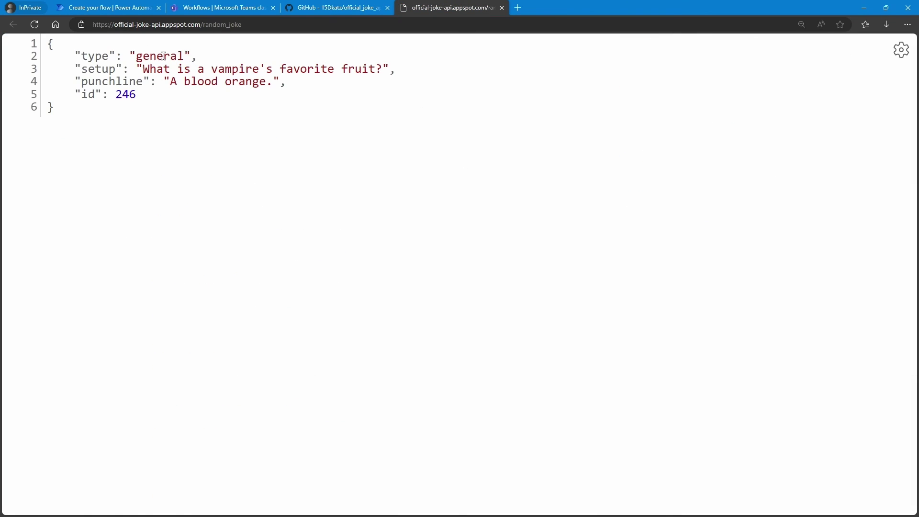
{"action": "left_click", "coordinate": [134, 10]}
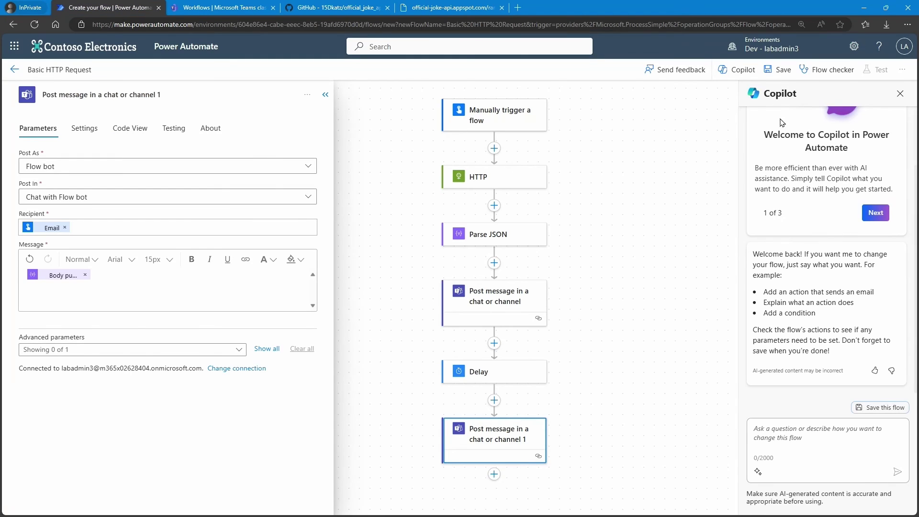
Step: Save the flow and start a manual test run
{"action": "left_click", "coordinate": [779, 69]}
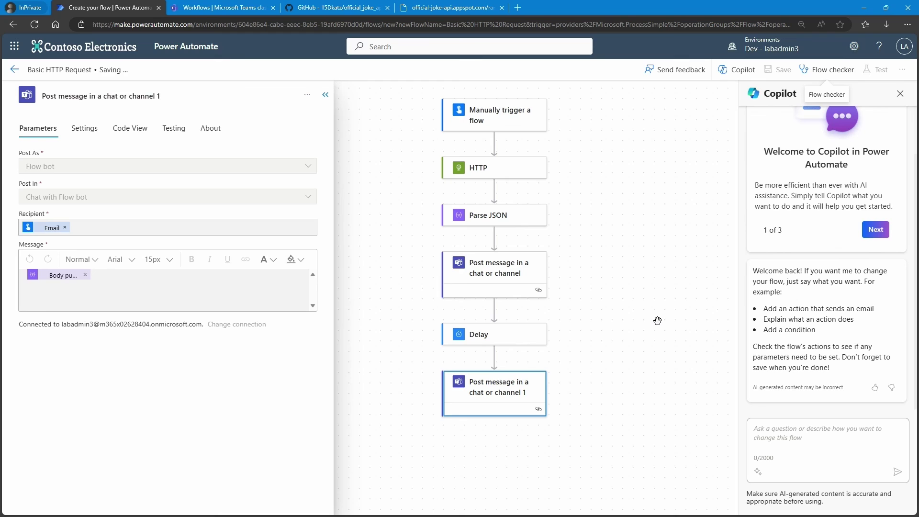
{"action": "left_click", "coordinate": [879, 70]}
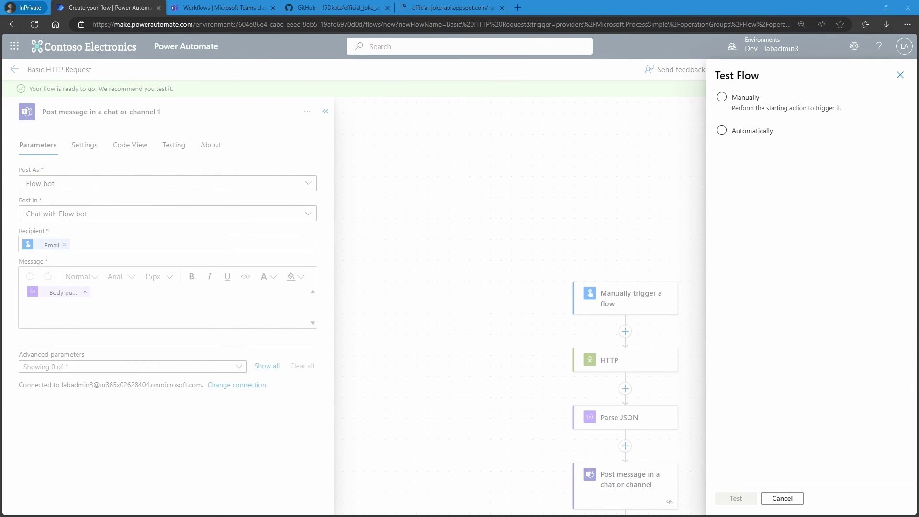
{"action": "left_click", "coordinate": [721, 97]}
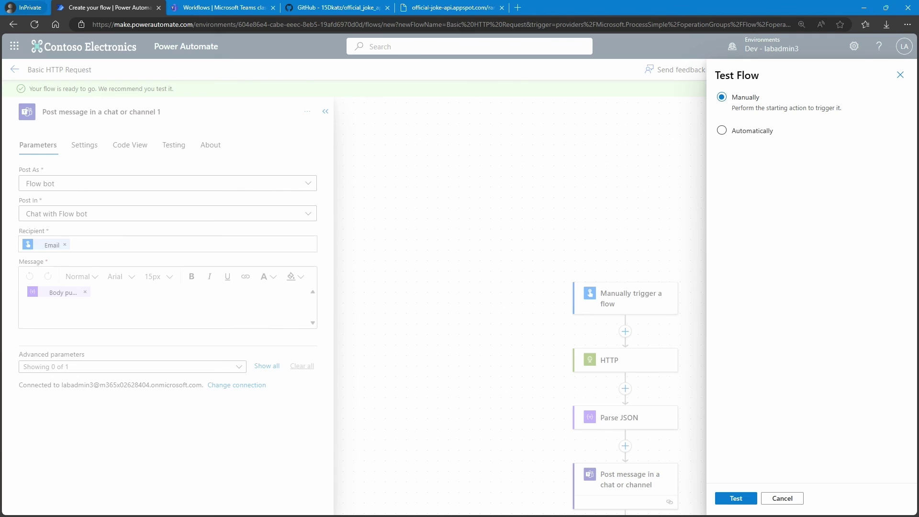
{"action": "left_click", "coordinate": [735, 499]}
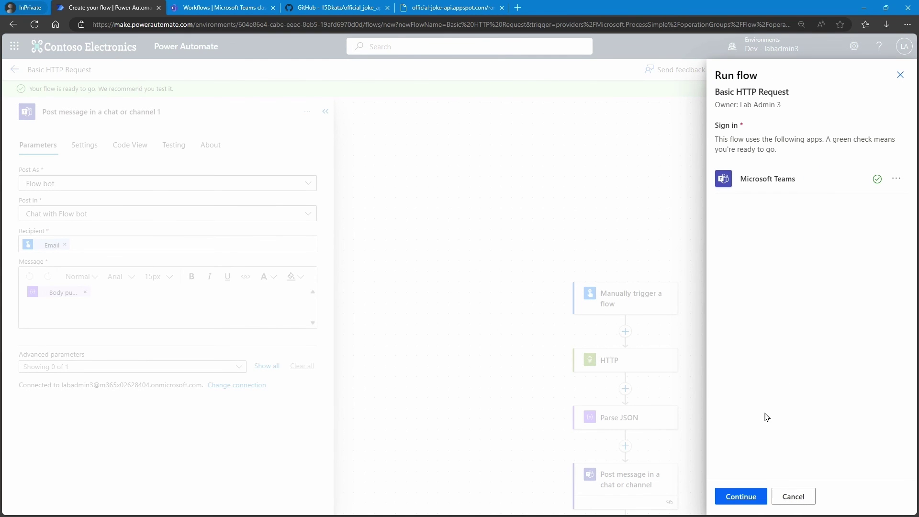
{"action": "left_click", "coordinate": [742, 497]}
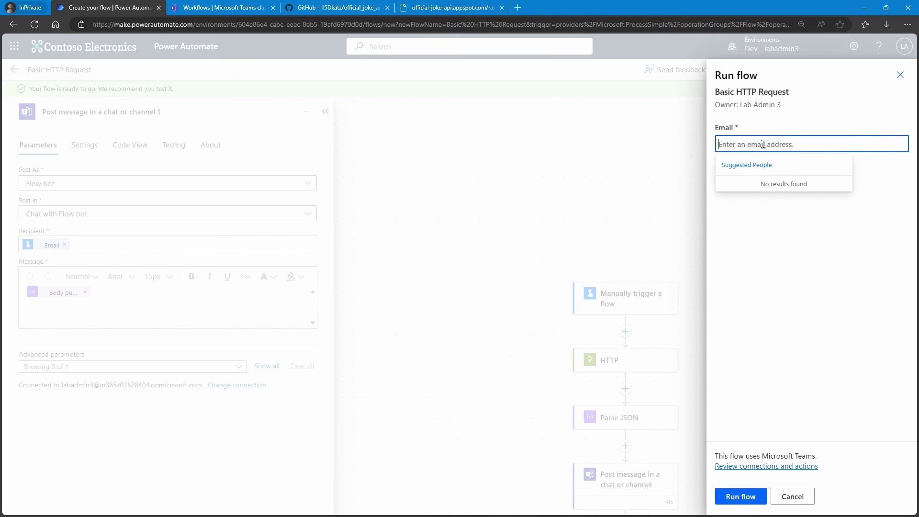
Step: Run the test with the recipient's e-mail address and check the Teams chat for the joke
{"action": "key", "text": "ctrl+v"}
{"action": "left_click", "coordinate": [819, 188]}
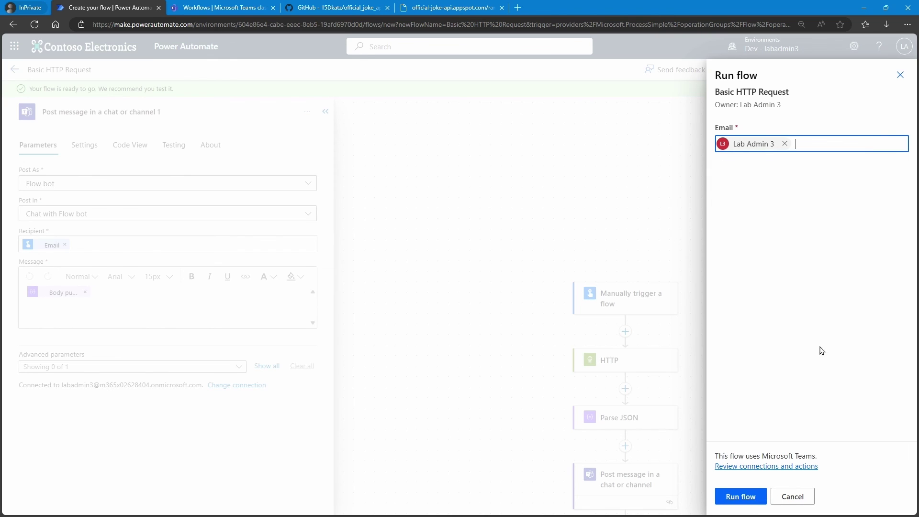
{"action": "left_click", "coordinate": [745, 496]}
{"action": "left_click", "coordinate": [716, 502]}
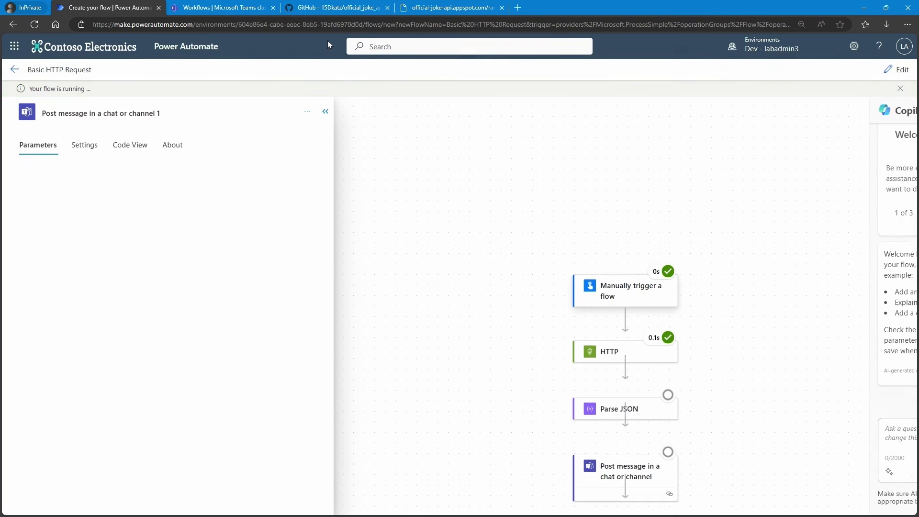
{"action": "left_click", "coordinate": [243, 8]}
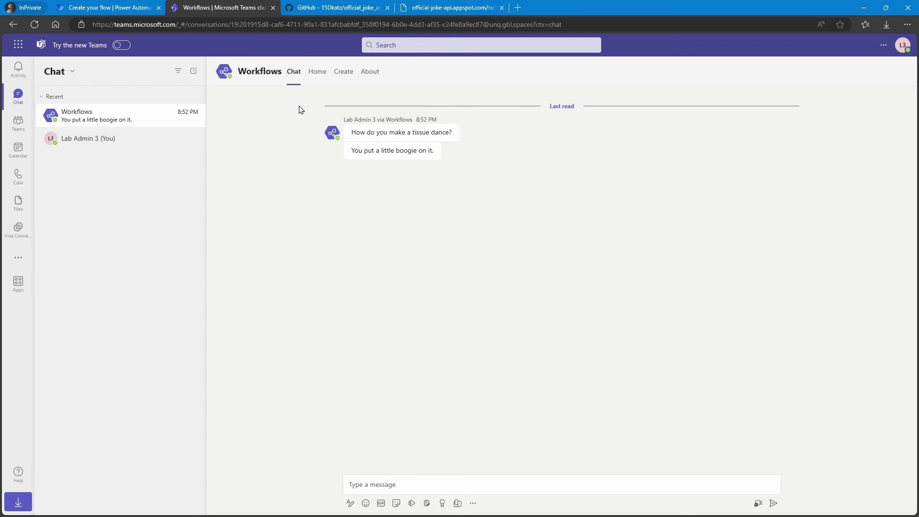
Step: View the flow run results showing all six steps succeeded, including Delay and the punchline post
{"action": "left_click", "coordinate": [83, 8]}
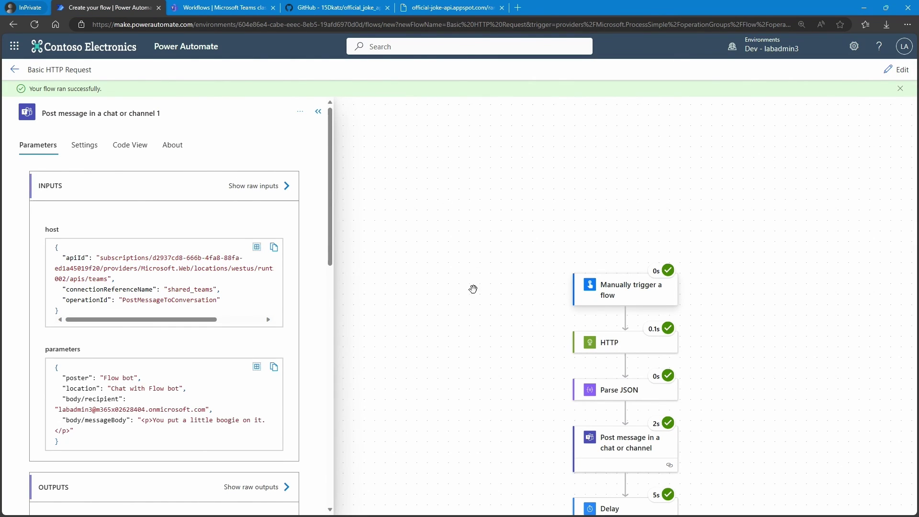
{"action": "left_click_drag", "start_coordinate": [473, 289], "coordinate": [368, 155]}
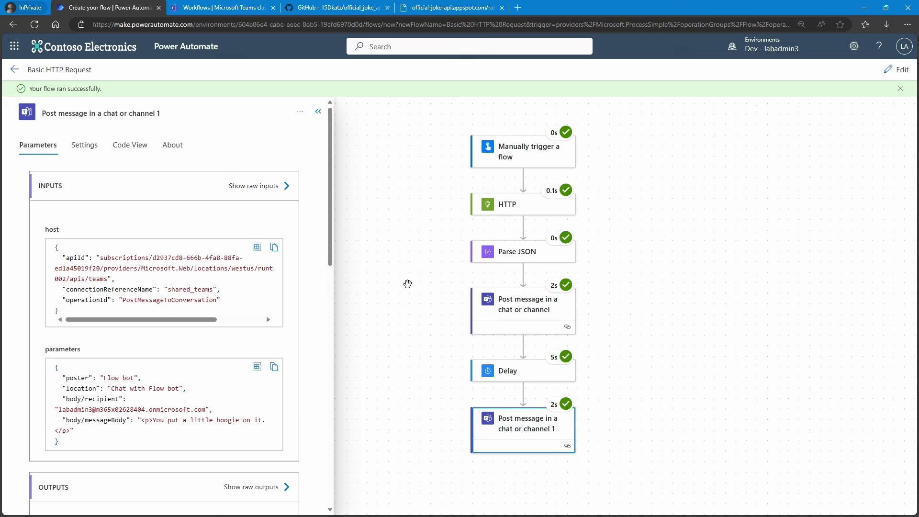